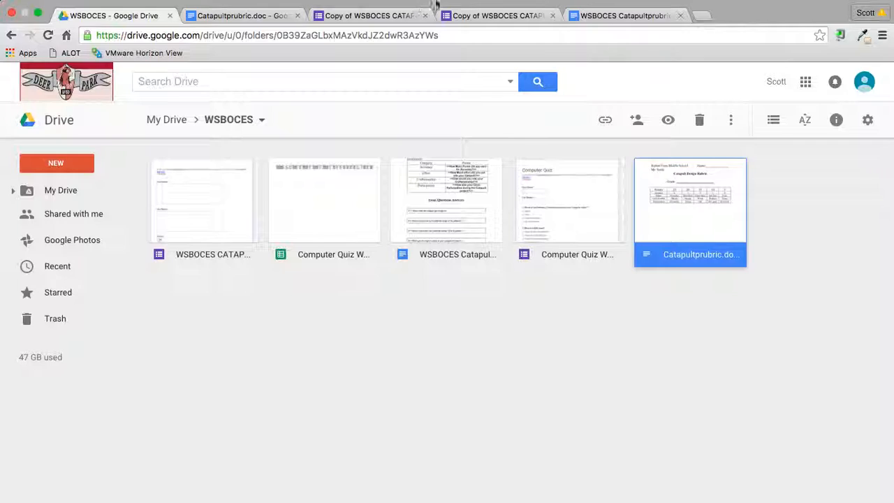
- Examine the Copy of WSBOCES CATAPULT FORM in the form editor, from its settings and name fields through the rating and essay questions
{"action": "left_click", "coordinate": [375, 30]}
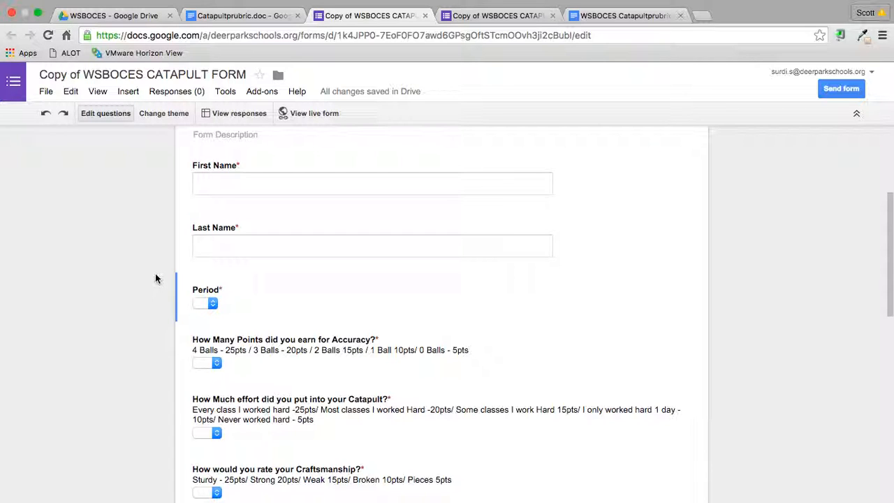
{"action": "scroll", "coordinate": [155, 275], "scroll_direction": "down", "scroll_amount": 2}
{"action": "scroll", "coordinate": [155, 276], "scroll_direction": "up", "scroll_amount": 2}
{"action": "scroll", "coordinate": [155, 276], "scroll_direction": "down", "scroll_amount": 5}
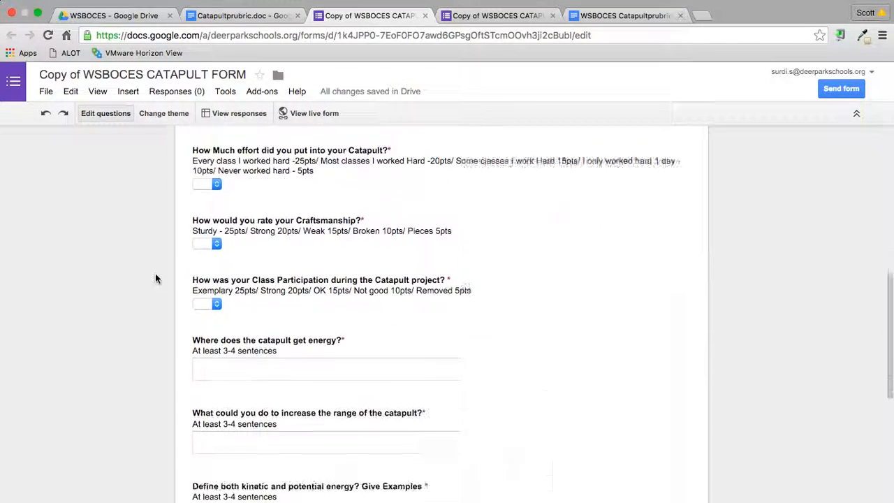
{"action": "scroll", "coordinate": [155, 276], "scroll_direction": "up", "scroll_amount": 10}
{"action": "scroll", "coordinate": [156, 276], "scroll_direction": "down", "scroll_amount": 1}
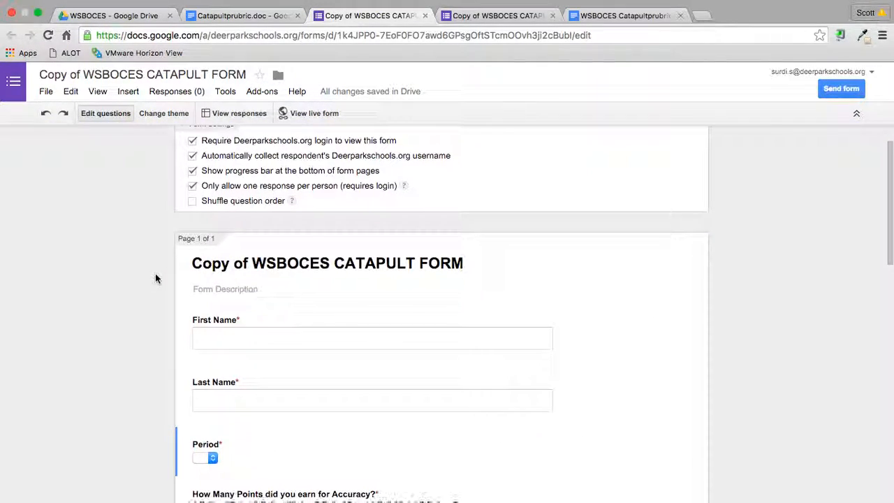
{"action": "scroll", "coordinate": [156, 276], "scroll_direction": "down", "scroll_amount": 8}
{"action": "scroll", "coordinate": [156, 275], "scroll_direction": "up", "scroll_amount": 10}
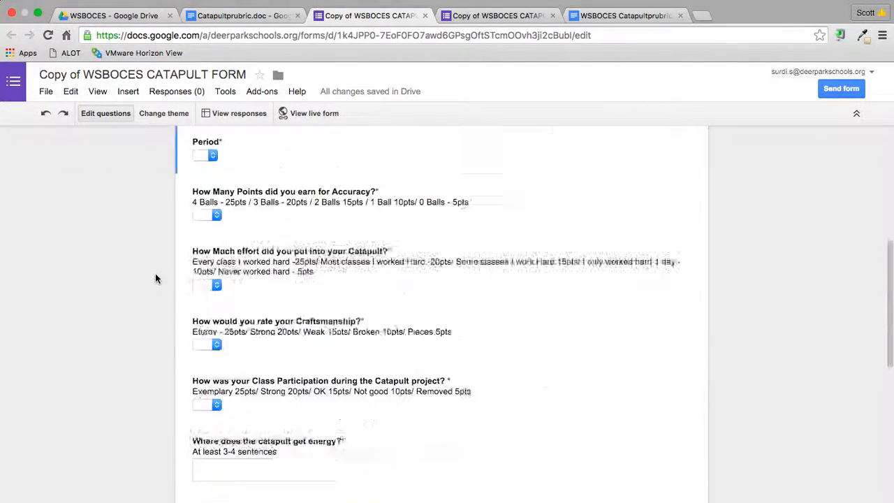
{"action": "scroll", "coordinate": [156, 276], "scroll_direction": "down", "scroll_amount": 3}
{"action": "scroll", "coordinate": [156, 276], "scroll_direction": "up", "scroll_amount": 3}
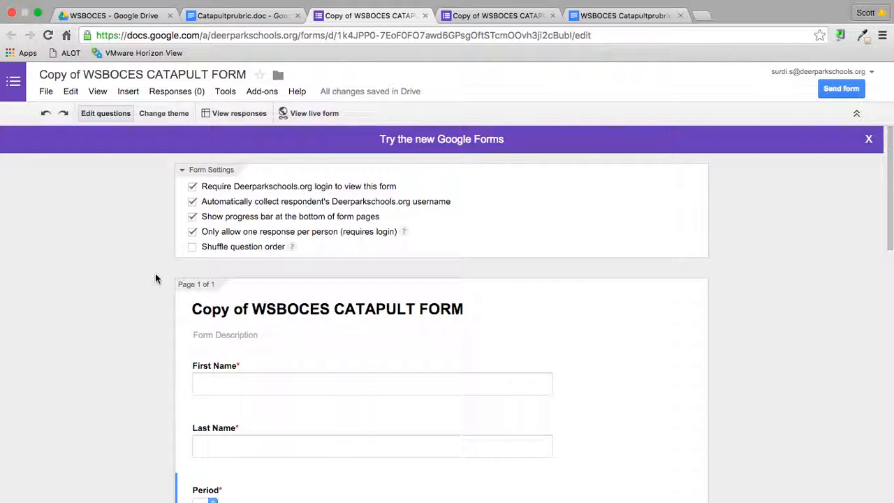
- Compare the WSBOCES Catapultprubric Template and the original Catapultprubric.doc with the questions in the catapult form
{"action": "left_click", "coordinate": [634, 30]}
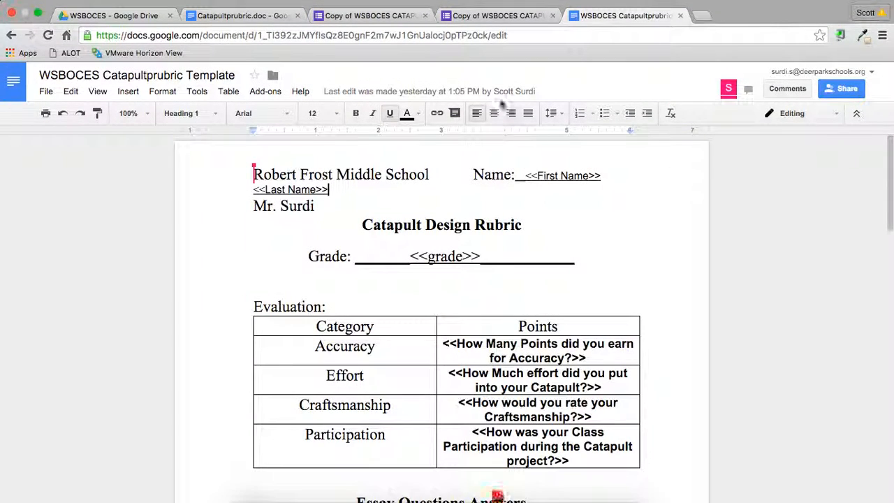
{"action": "left_click", "coordinate": [228, 14]}
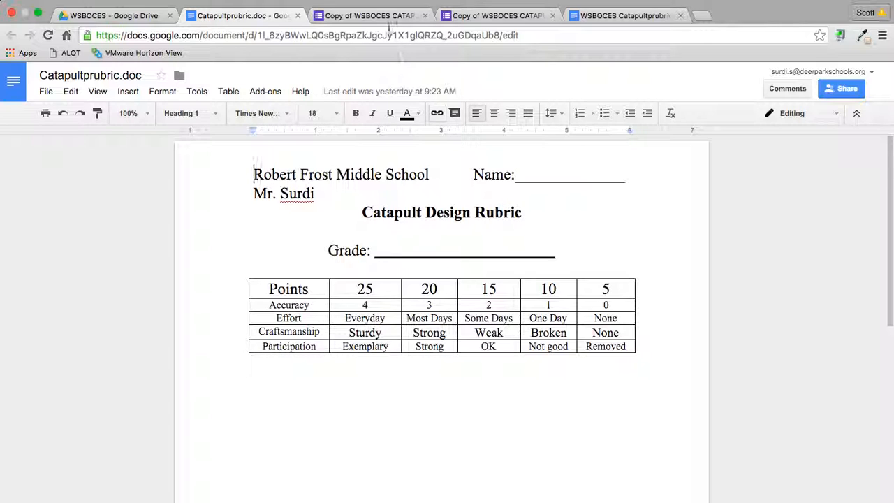
{"action": "left_click", "coordinate": [373, 16]}
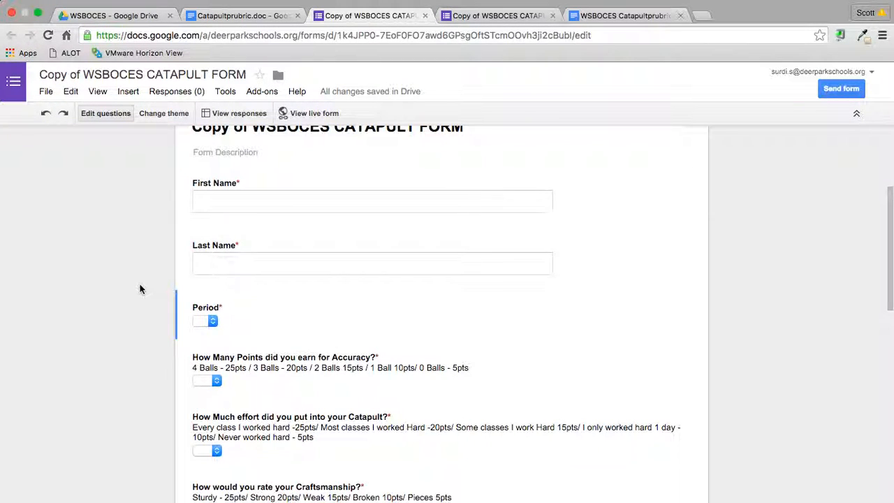
{"action": "scroll", "coordinate": [140, 287], "scroll_direction": "down", "scroll_amount": 5}
{"action": "scroll", "coordinate": [140, 288], "scroll_direction": "down", "scroll_amount": 5}
{"action": "scroll", "coordinate": [140, 288], "scroll_direction": "up", "scroll_amount": 10}
{"action": "scroll", "coordinate": [140, 289], "scroll_direction": "down", "scroll_amount": 3}
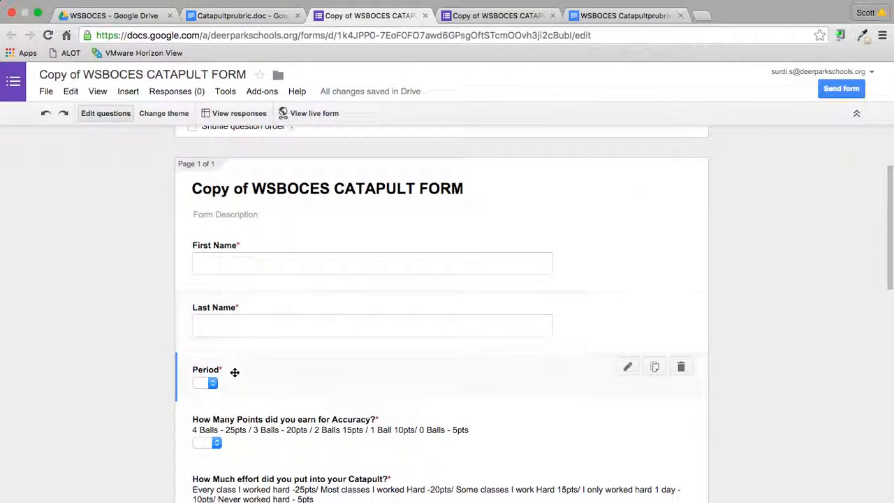
{"action": "scroll", "coordinate": [236, 371], "scroll_direction": "down", "scroll_amount": 4}
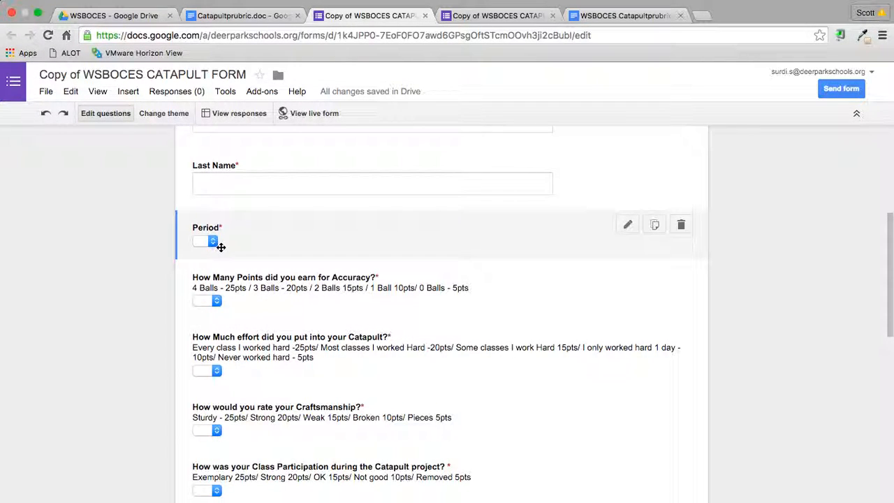
- Inspect the Period question's type and list options, and close it without editing
{"action": "left_click", "coordinate": [212, 246]}
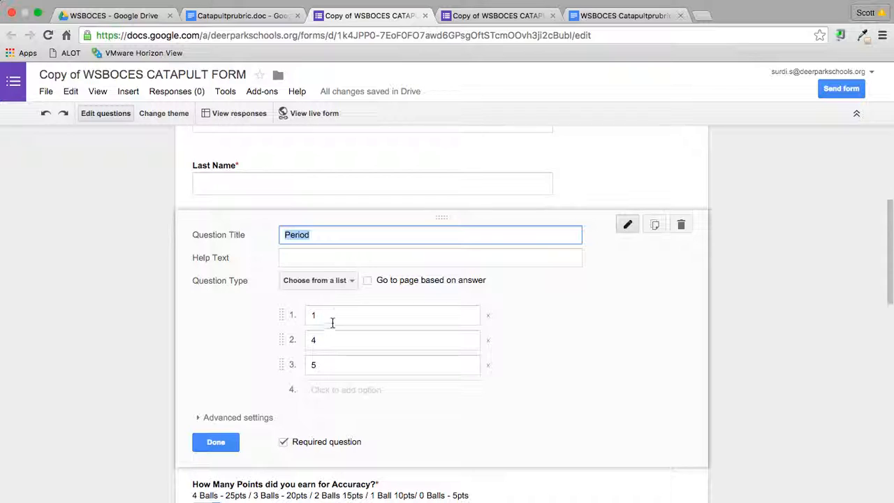
{"action": "left_click", "coordinate": [220, 444]}
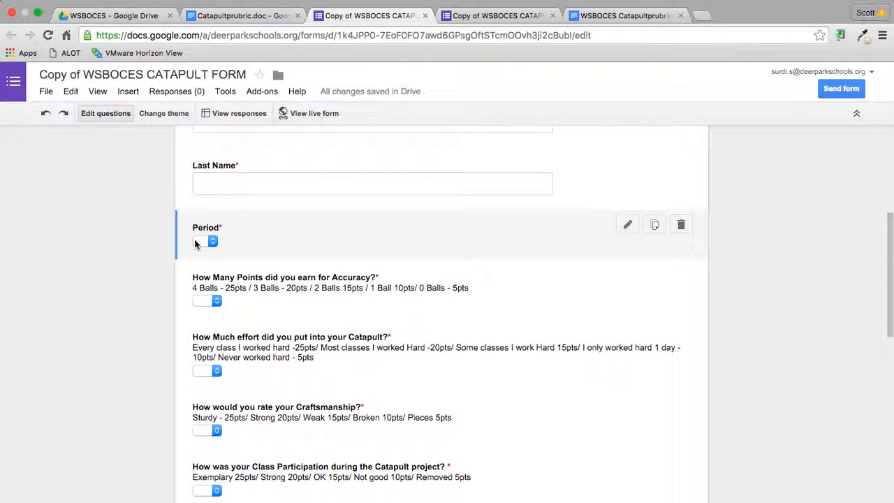
{"action": "scroll", "coordinate": [195, 243], "scroll_direction": "down", "scroll_amount": 2}
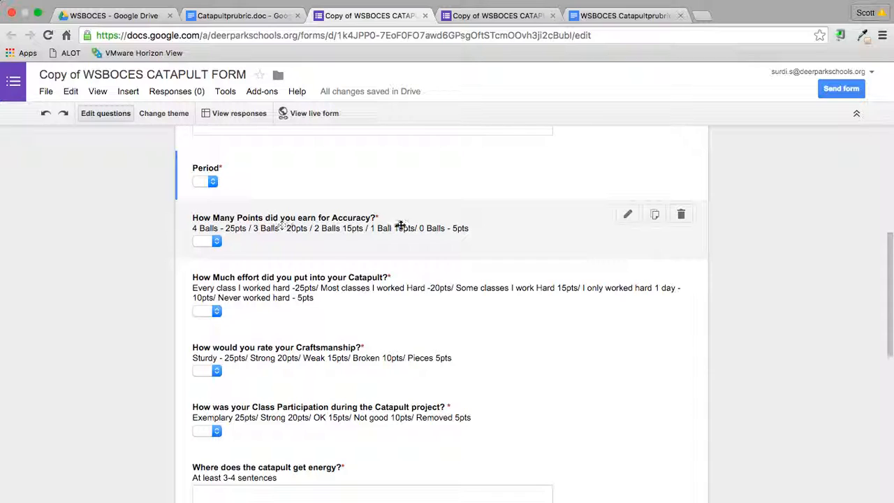
- Check the scoring table in Catapultprubric.doc against the form's rating questions, and review the essay questions that follow
{"action": "left_click", "coordinate": [237, 17]}
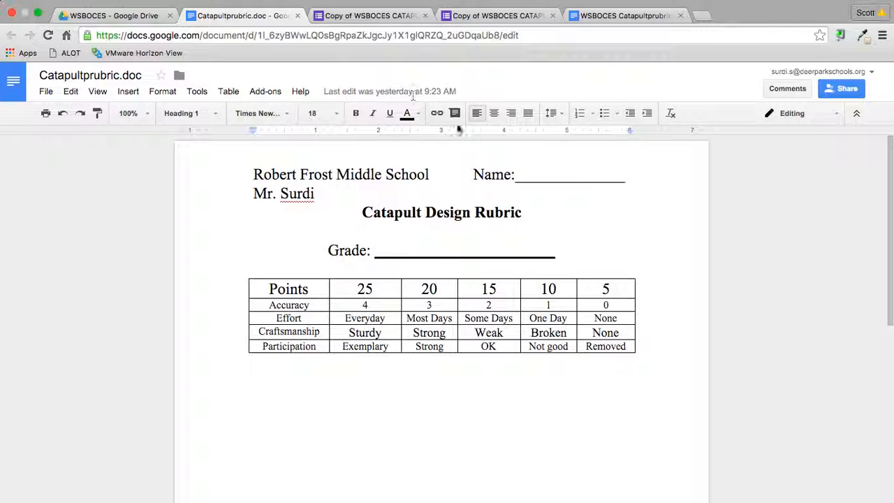
{"action": "left_click", "coordinate": [373, 12]}
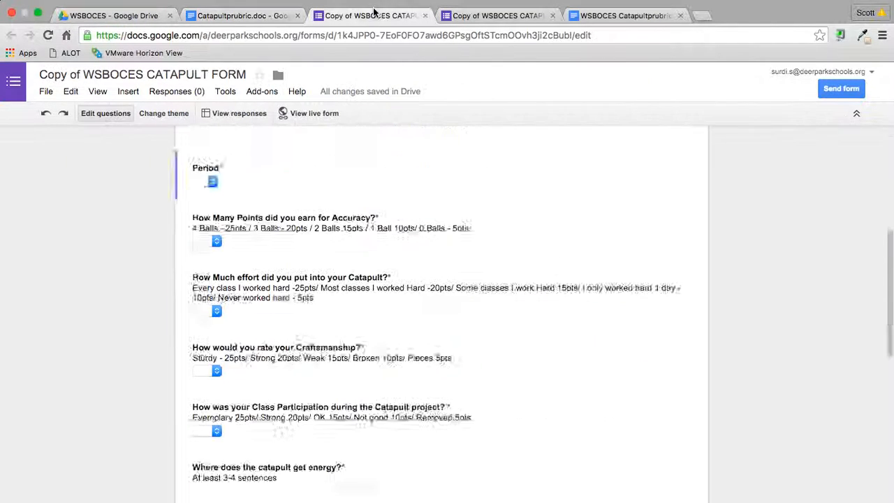
{"action": "scroll", "coordinate": [296, 383], "scroll_direction": "down", "scroll_amount": 5}
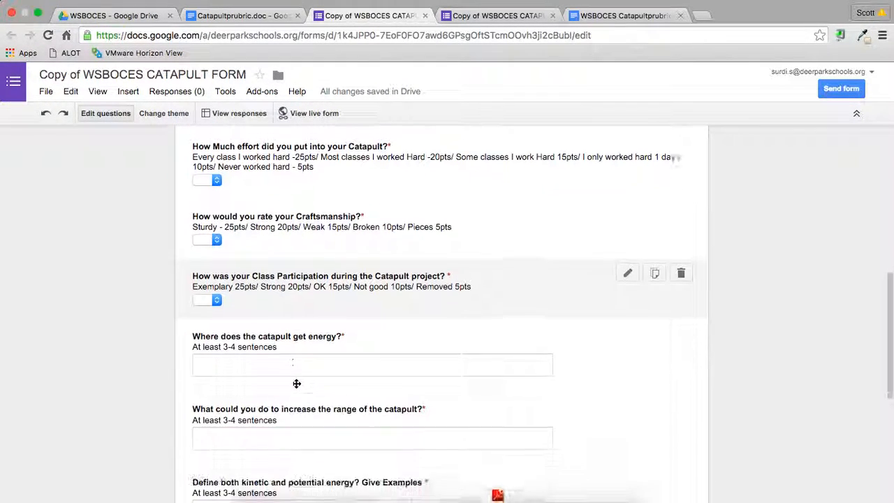
{"action": "scroll", "coordinate": [296, 383], "scroll_direction": "down", "scroll_amount": 1}
{"action": "scroll", "coordinate": [297, 338], "scroll_direction": "down", "scroll_amount": 2}
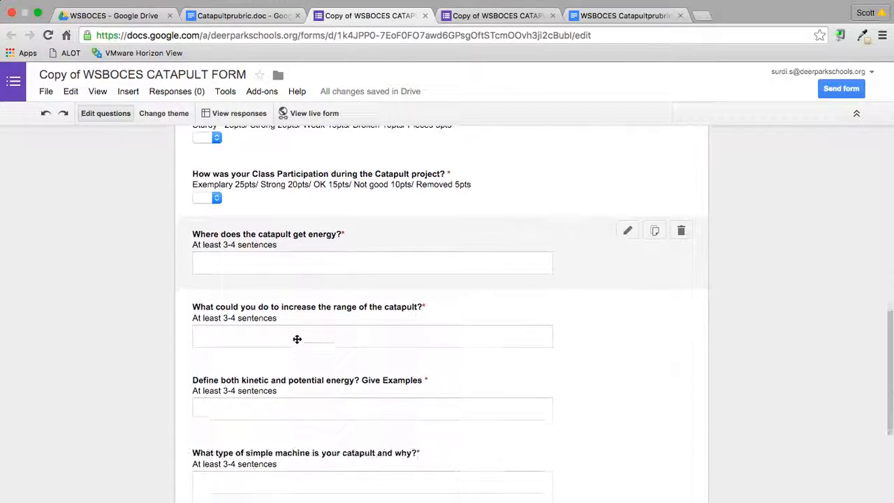
{"action": "scroll", "coordinate": [296, 338], "scroll_direction": "down", "scroll_amount": 2}
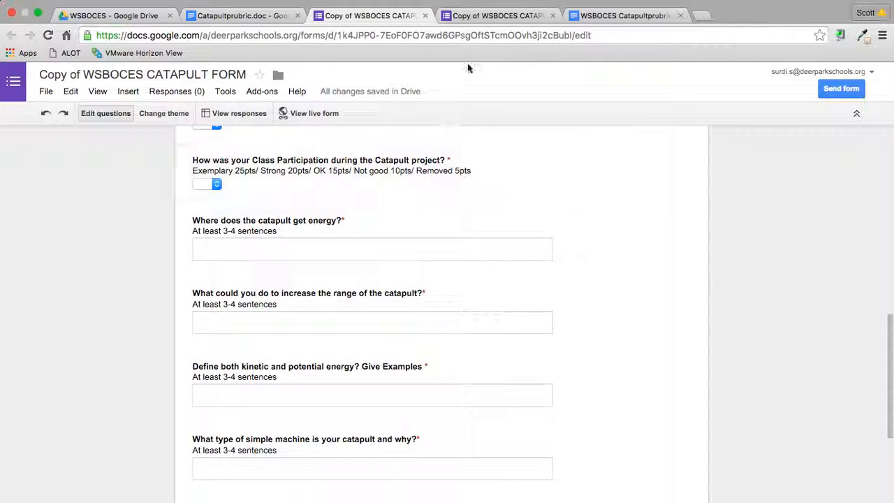
- Review the filled-in answers on the live catapult form and submit the response
{"action": "left_click", "coordinate": [496, 17]}
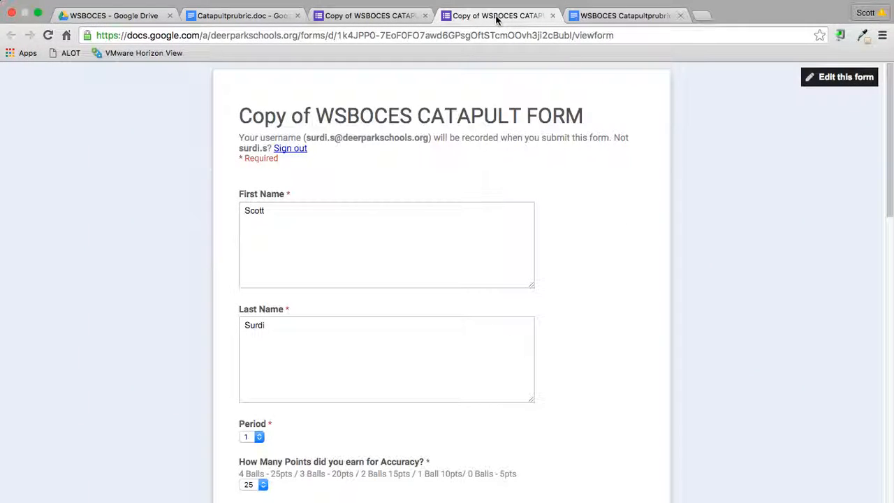
{"action": "scroll", "coordinate": [504, 256], "scroll_direction": "down", "scroll_amount": 9}
{"action": "scroll", "coordinate": [507, 259], "scroll_direction": "up", "scroll_amount": 1}
{"action": "scroll", "coordinate": [506, 260], "scroll_direction": "up", "scroll_amount": 6}
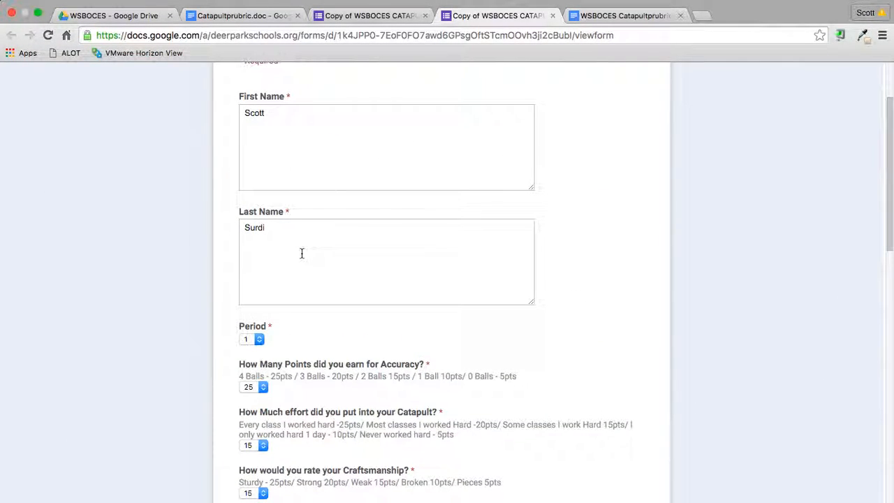
{"action": "scroll", "coordinate": [301, 253], "scroll_direction": "down", "scroll_amount": 3}
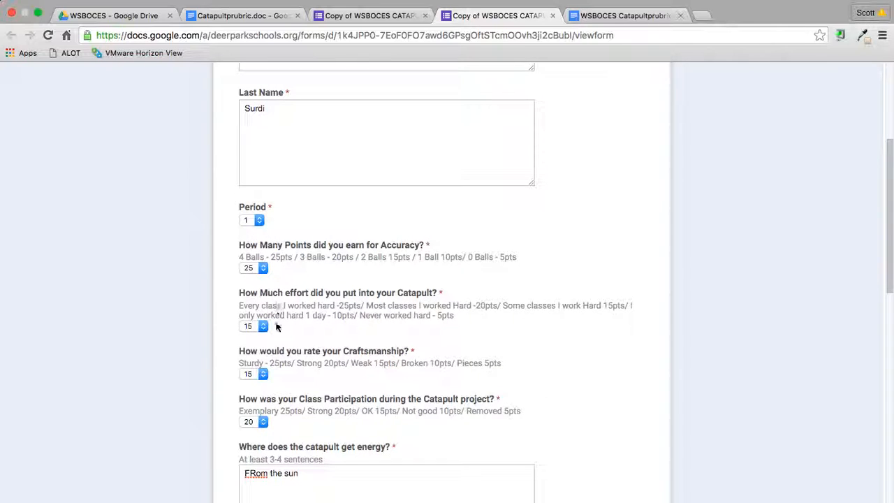
{"action": "scroll", "coordinate": [268, 412], "scroll_direction": "down", "scroll_amount": 4}
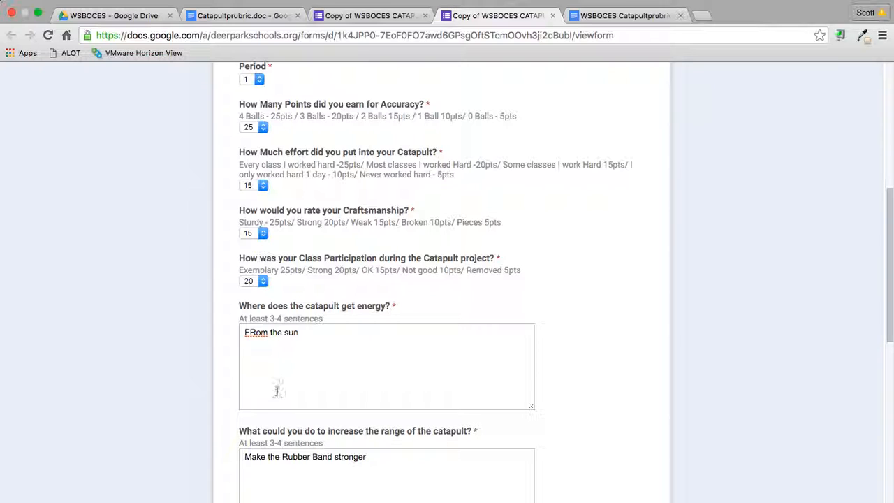
{"action": "scroll", "coordinate": [275, 393], "scroll_direction": "down", "scroll_amount": 5}
{"action": "scroll", "coordinate": [276, 395], "scroll_direction": "down", "scroll_amount": 8}
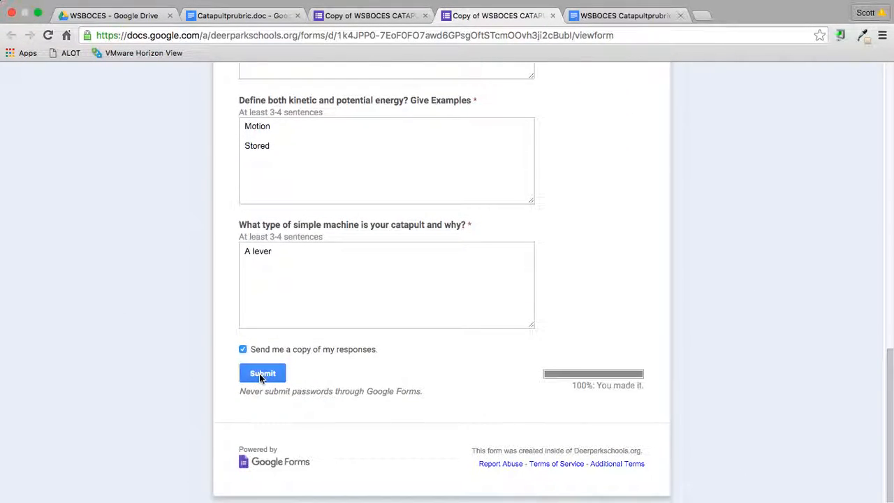
{"action": "left_click", "coordinate": [262, 374]}
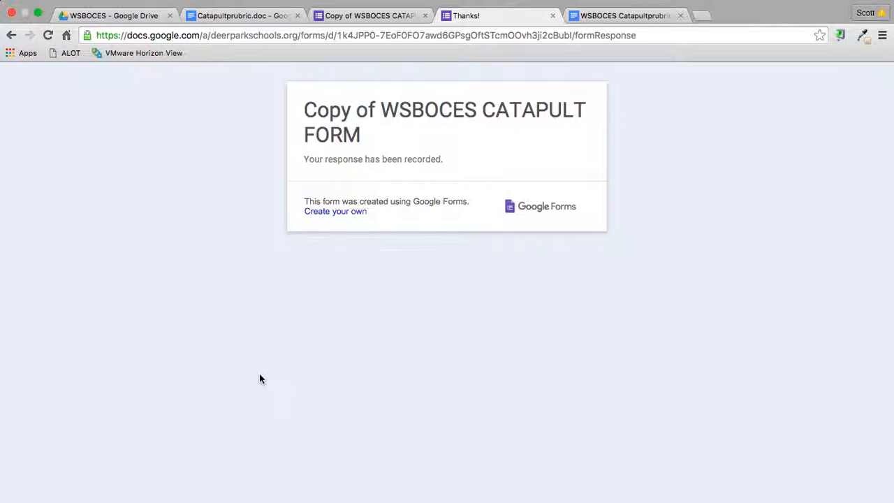
- Exit full screen and open the response spreadsheet linked to the Copy of WSBOCES CATAPULT FORM
{"action": "left_click", "coordinate": [38, 14]}
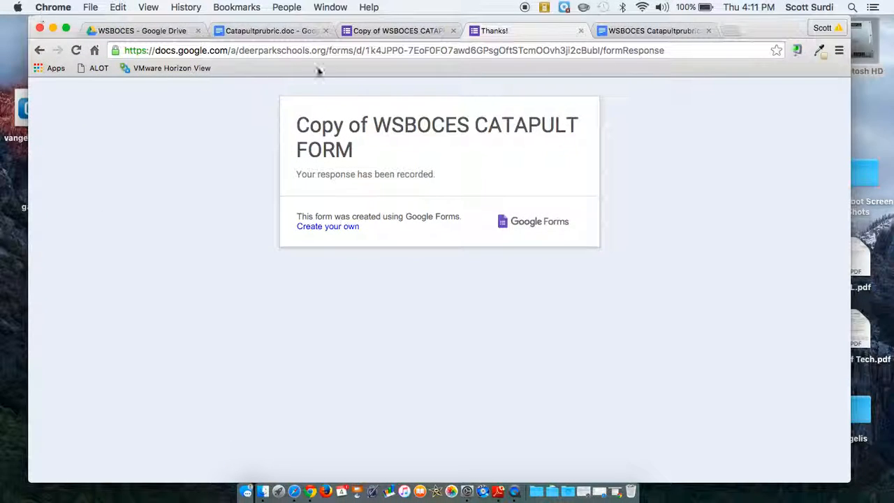
{"action": "left_click", "coordinate": [134, 31]}
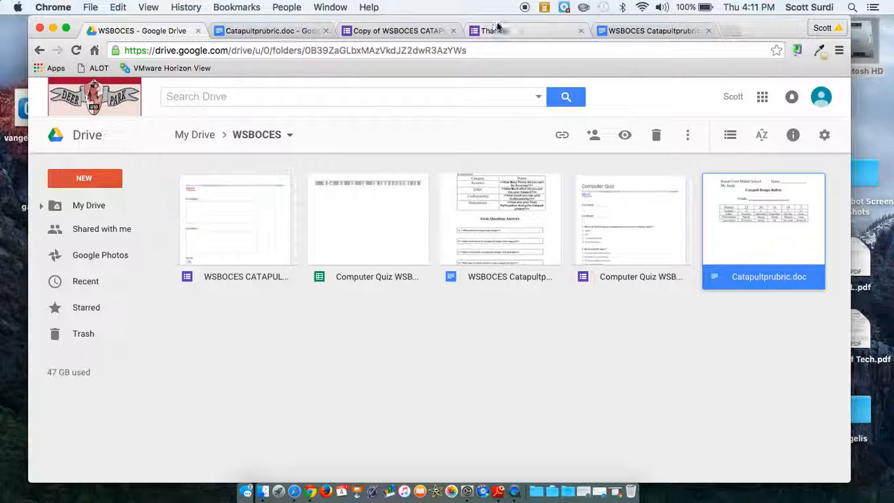
{"action": "left_click", "coordinate": [413, 31]}
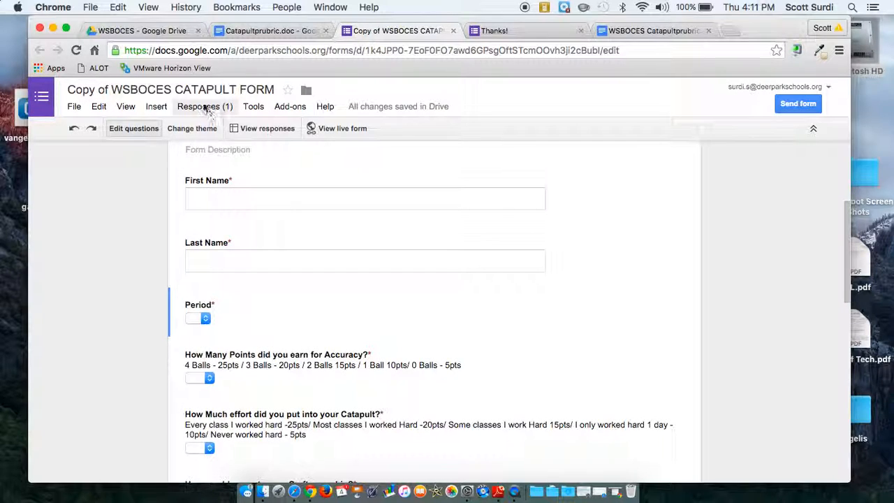
{"action": "left_click", "coordinate": [207, 106]}
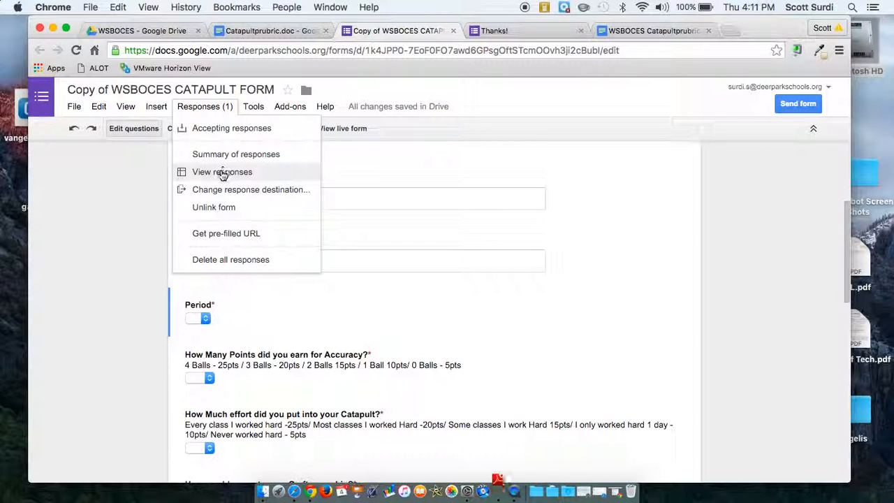
{"action": "left_click", "coordinate": [219, 176]}
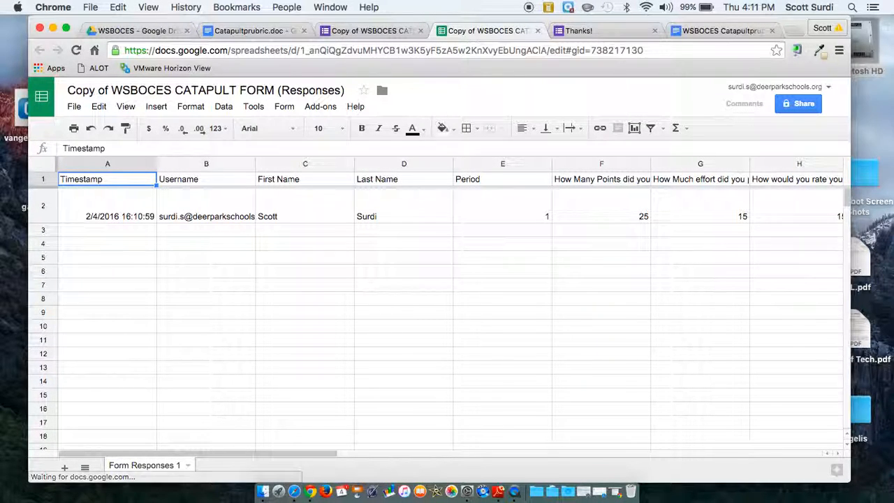
- Examine the submitted response in row 2 cell by cell, from the timestamp through the rating points and essay answers
{"action": "left_click", "coordinate": [111, 207]}
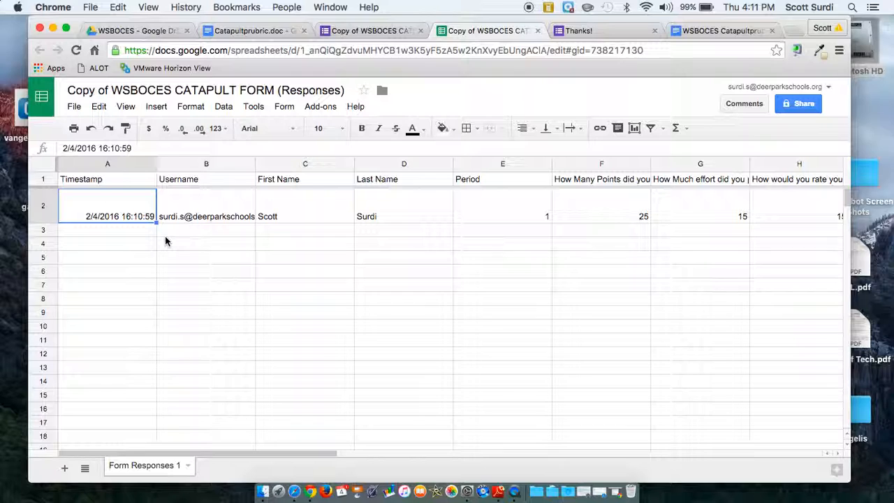
{"action": "key", "text": "Right"}
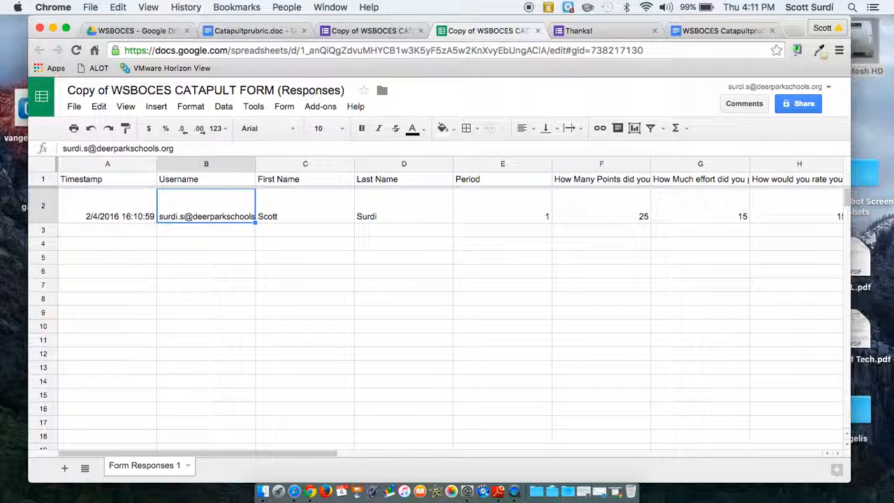
{"action": "key", "text": "Right"}
{"action": "key", "text": "Right"}
{"action": "key", "text": "Right"}
{"action": "key", "text": "Right"}
{"action": "key", "text": "Right"}
{"action": "key", "text": "Right"}
{"action": "key", "text": "Right"}
{"action": "key", "text": "Right"}
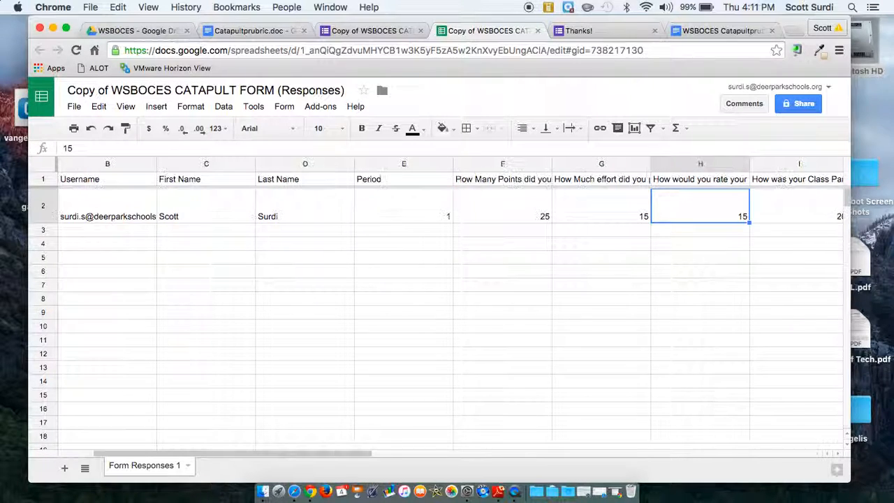
{"action": "key", "text": "Right"}
{"action": "key", "text": "Right"}
{"action": "key", "text": "Right"}
{"action": "key", "text": "Right"}
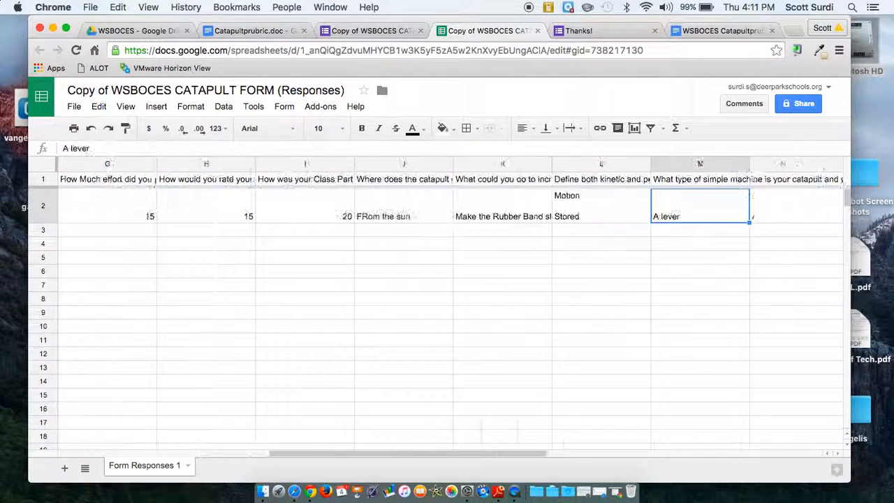
{"action": "key", "text": "Left"}
{"action": "key", "text": "Left"}
{"action": "key", "text": "Left"}
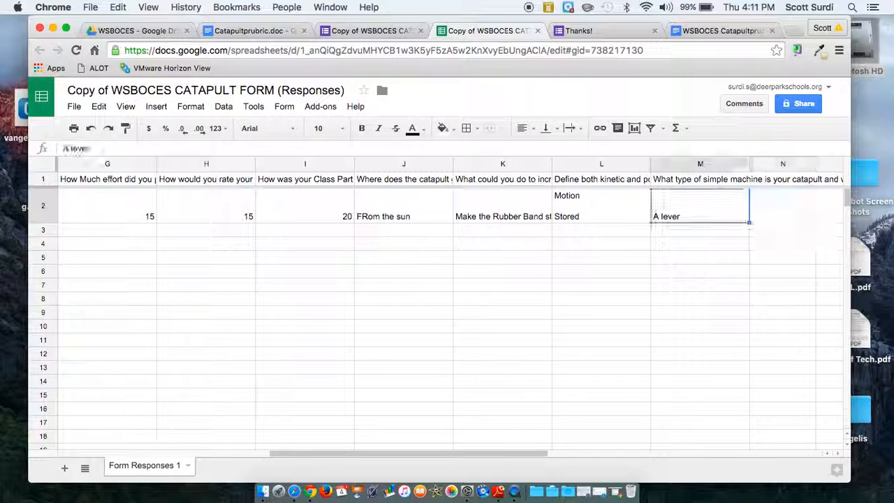
{"action": "key", "text": "Left"}
{"action": "key", "text": "Left"}
{"action": "key", "text": "Right"}
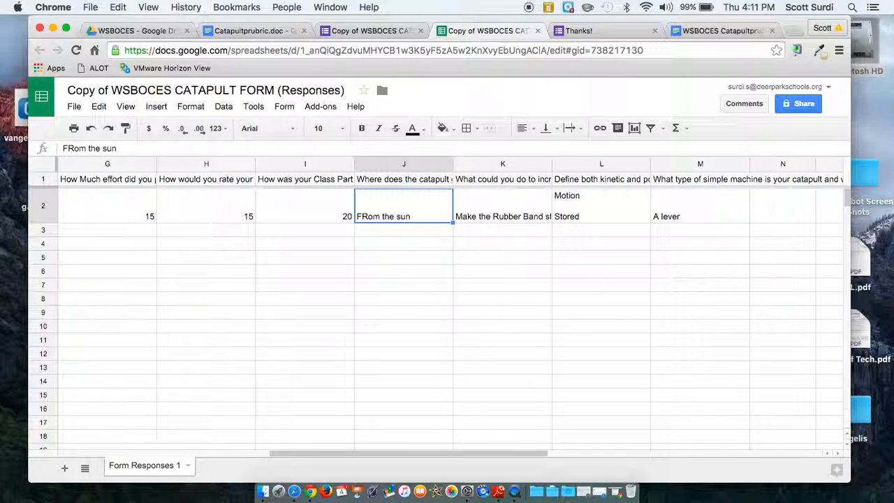
- Insert a column directly after the Class Participation column I in the response sheet and give it the heading Grade
{"action": "key", "text": "Left"}
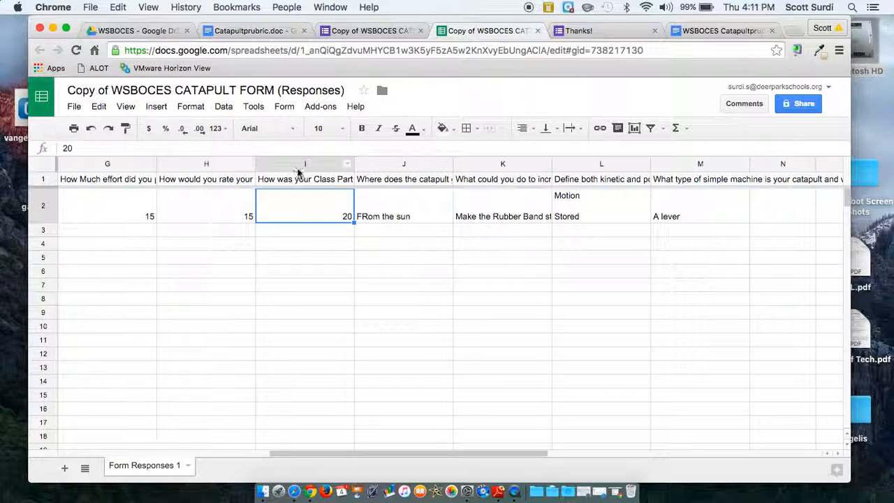
{"action": "left_click", "coordinate": [296, 165]}
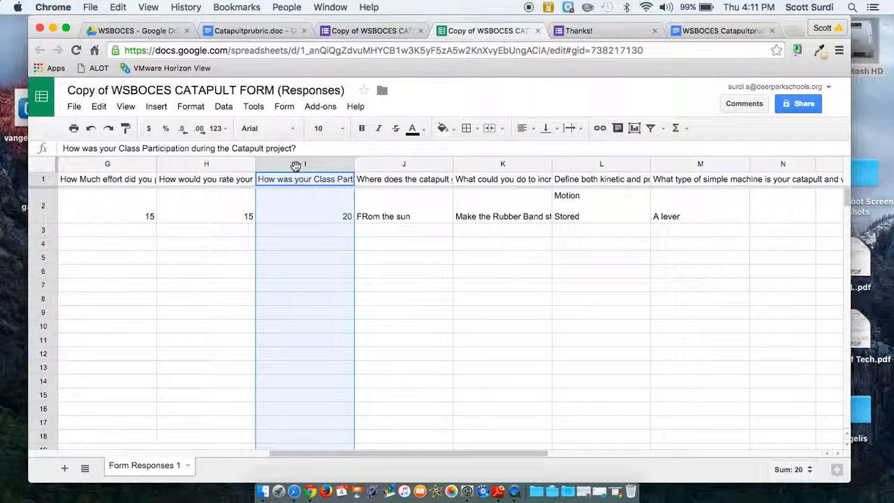
{"action": "left_click", "coordinate": [154, 106]}
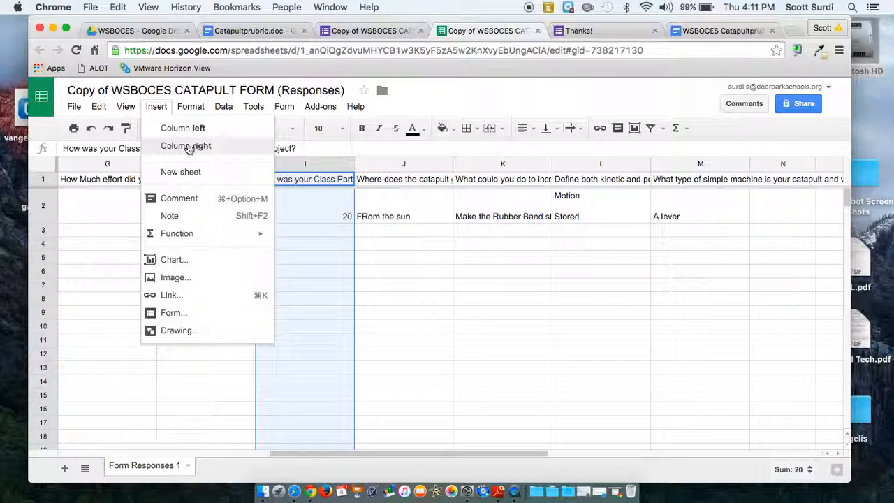
{"action": "left_click", "coordinate": [188, 147]}
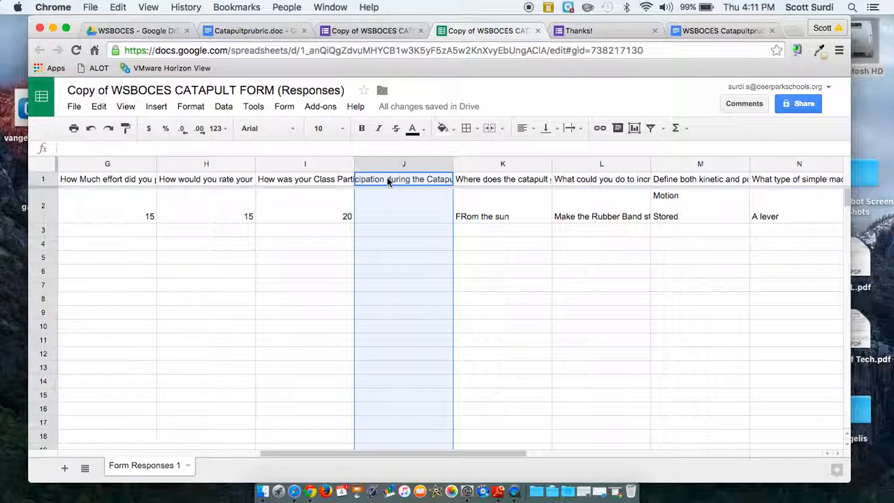
{"action": "type", "text": "Grade"}
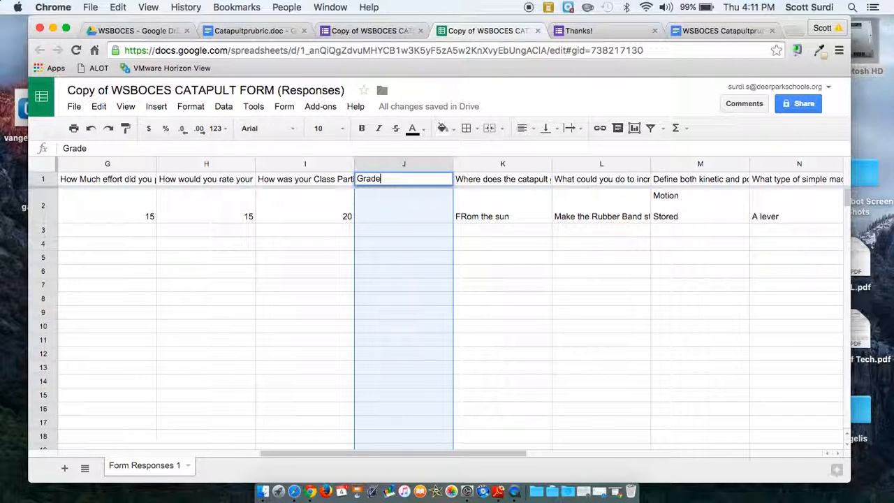
{"action": "key", "text": "Return"}
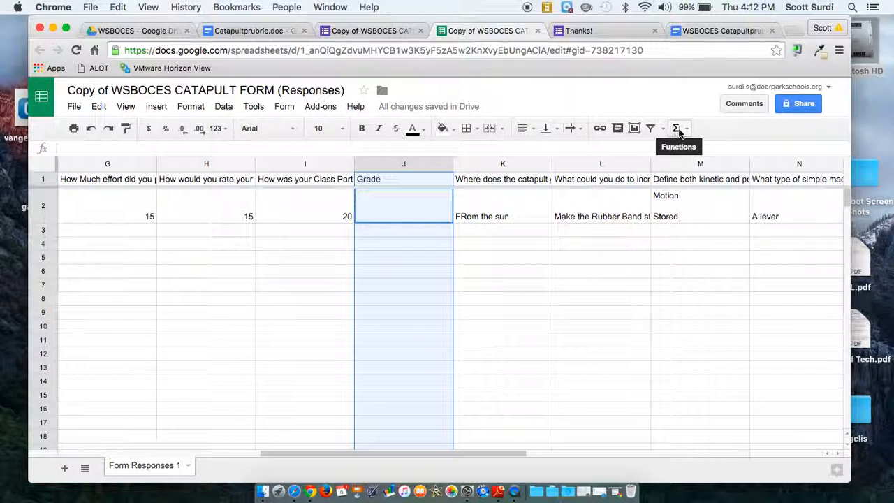
- Insert a SUM function in Grade cell J2 and try to select the four rating points F2 through I2 as its range
{"action": "left_click", "coordinate": [682, 131]}
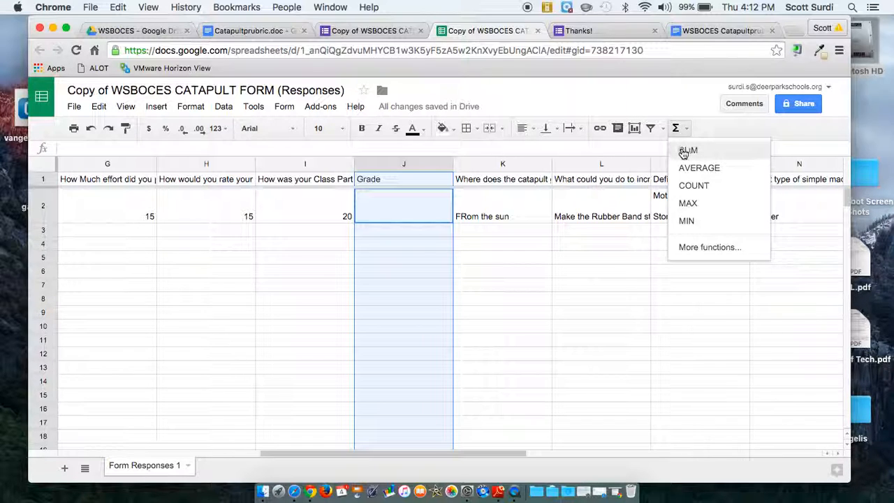
{"action": "left_click", "coordinate": [687, 151]}
{"action": "left_click", "coordinate": [301, 213]}
{"action": "left_click_drag", "start_coordinate": [136, 211], "coordinate": [201, 211]}
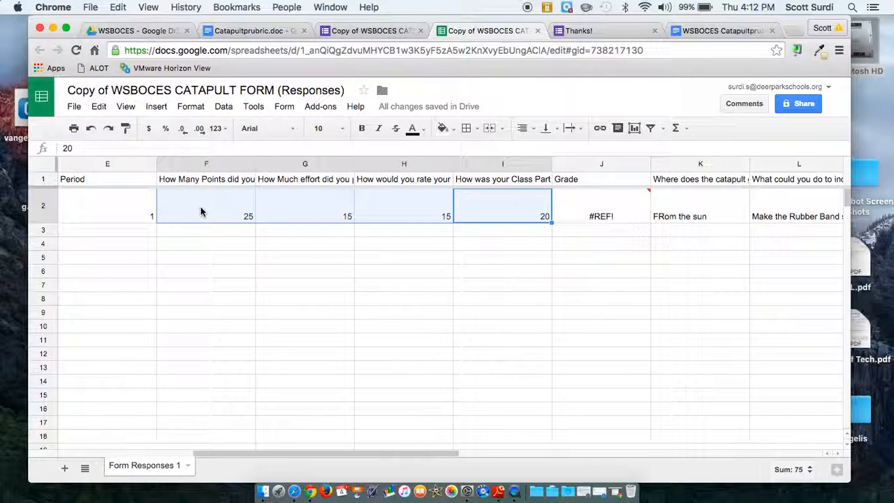
{"action": "key", "text": "Return"}
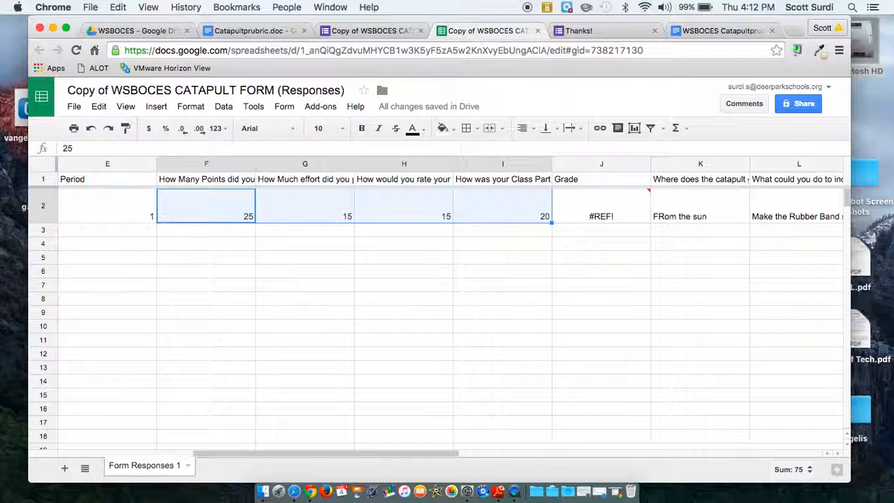
- Correct the formula in Grade cell J2 to =SUM(f2:i2)
{"action": "left_click", "coordinate": [606, 219]}
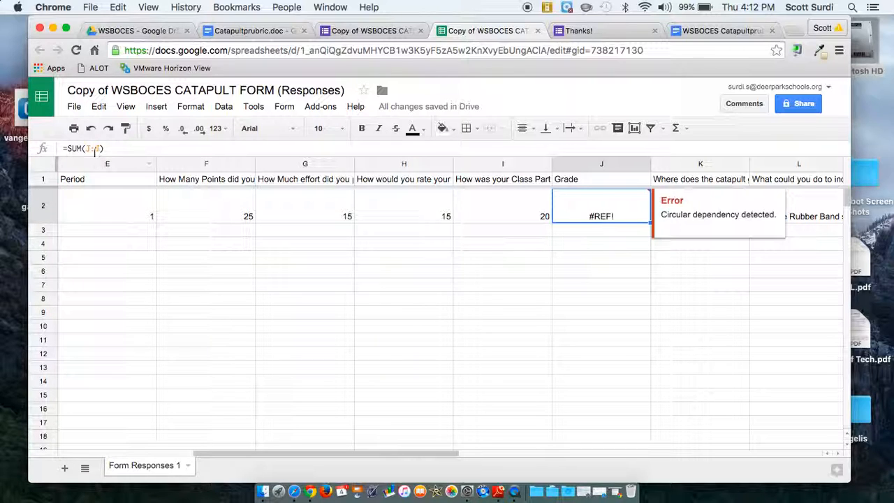
{"action": "left_click", "coordinate": [91, 149]}
{"action": "key", "text": "BackSpace"}
{"action": "type", "text": "f2"}
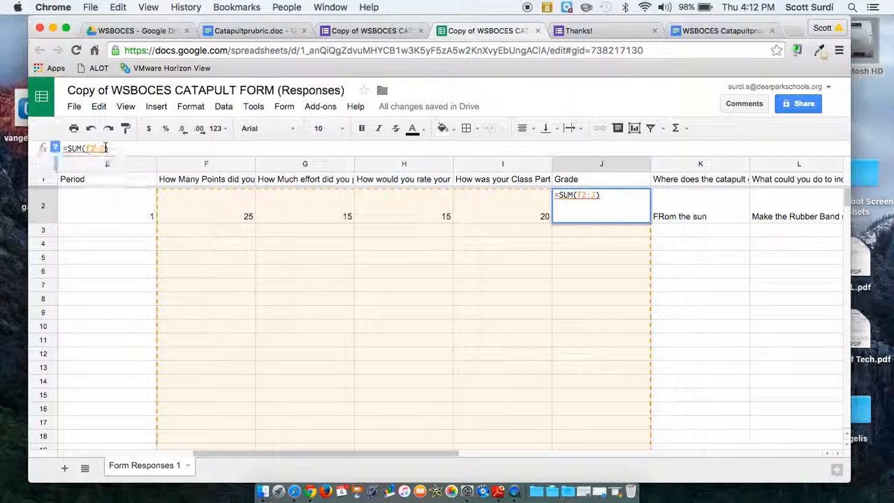
{"action": "key", "text": "BackSpace"}
{"action": "type", "text": "i2"}
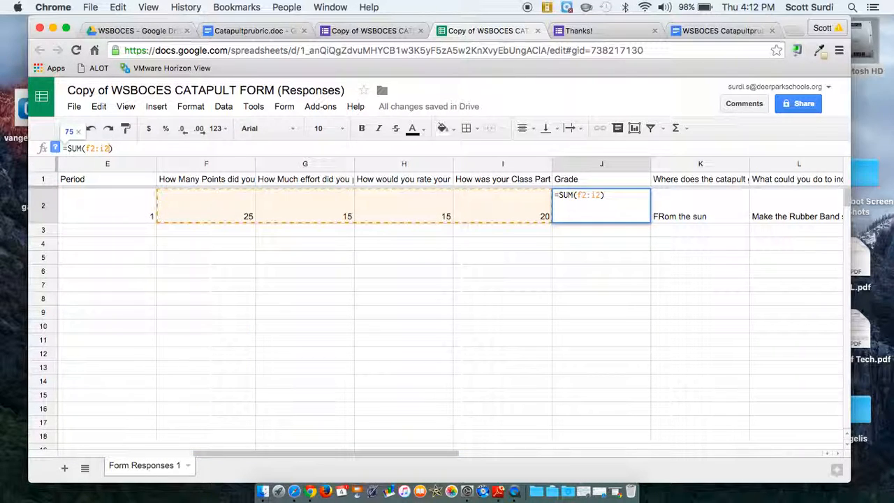
{"action": "key", "text": "Return"}
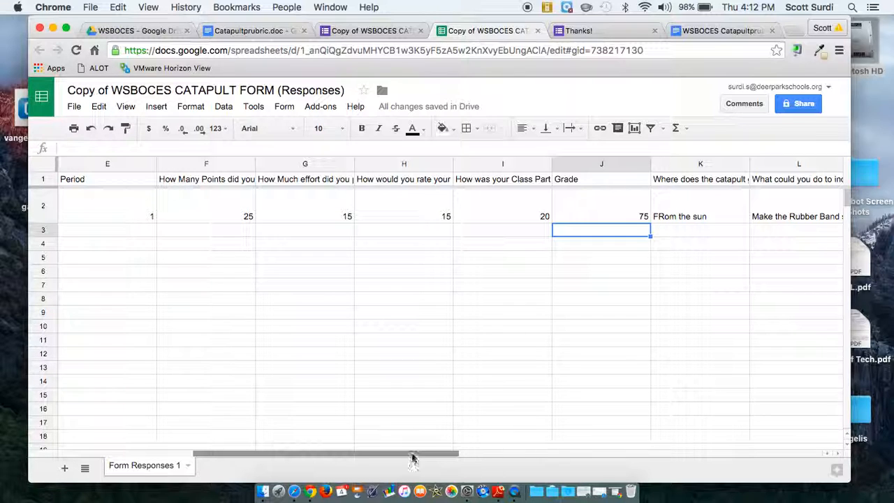
- Open the WSBOCES Catapultprubric Template document and examine its merge tags for name, grade, rating points and essay answers
{"action": "left_click_drag", "start_coordinate": [412, 453], "coordinate": [384, 458]}
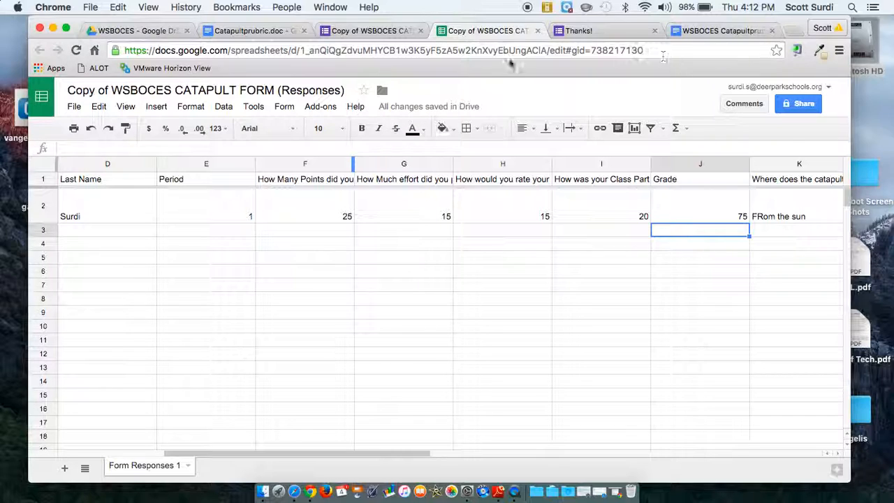
{"action": "left_click", "coordinate": [711, 31]}
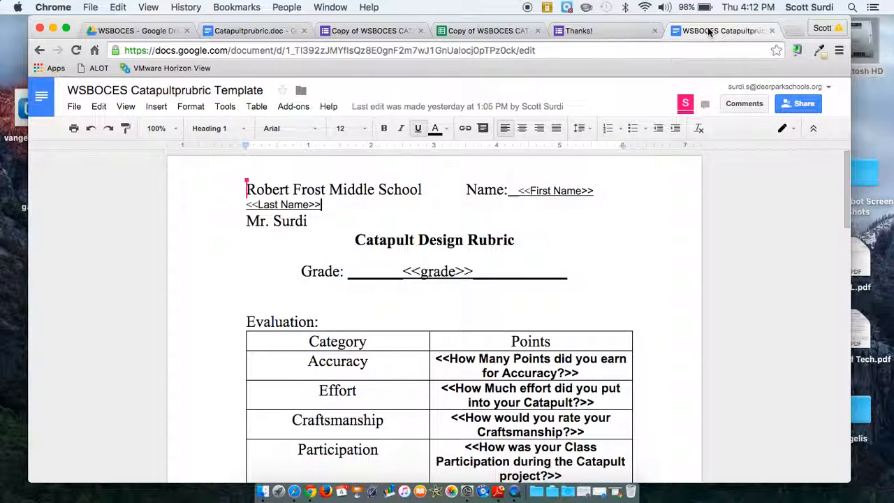
{"action": "scroll", "coordinate": [642, 359], "scroll_direction": "down", "scroll_amount": 3}
{"action": "scroll", "coordinate": [643, 359], "scroll_direction": "up", "scroll_amount": 3}
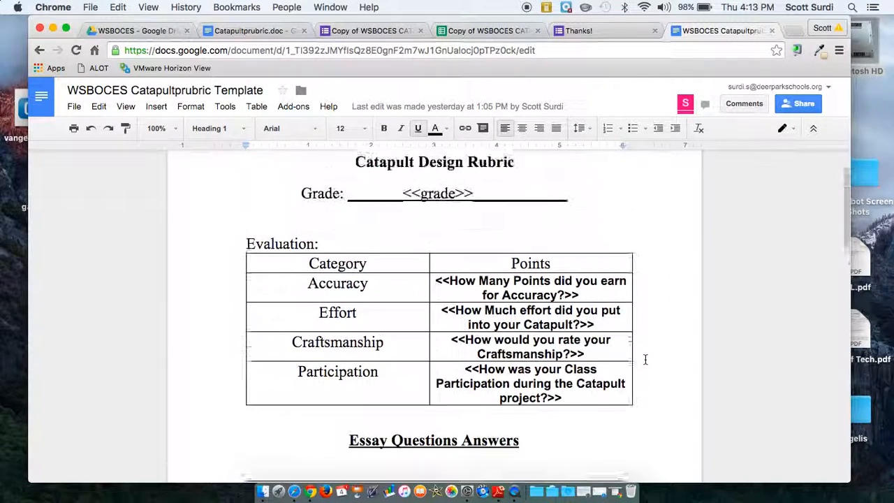
{"action": "scroll", "coordinate": [645, 359], "scroll_direction": "down", "scroll_amount": 1}
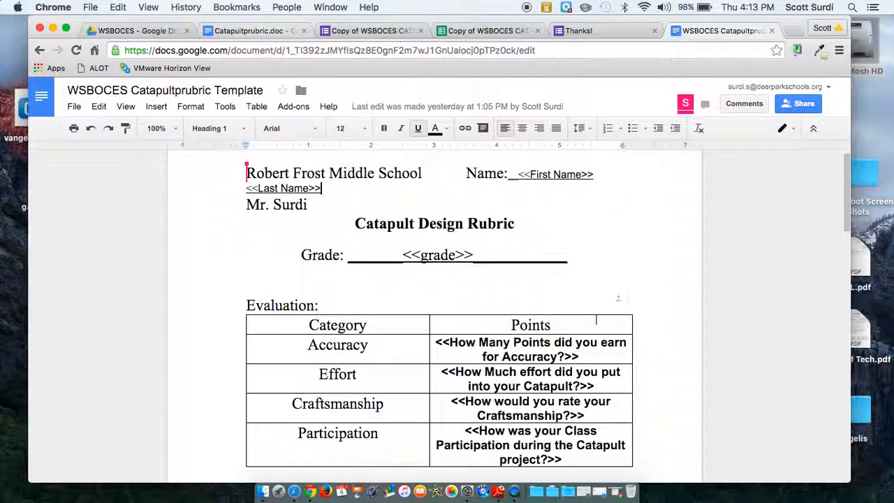
{"action": "scroll", "coordinate": [680, 379], "scroll_direction": "down", "scroll_amount": 6}
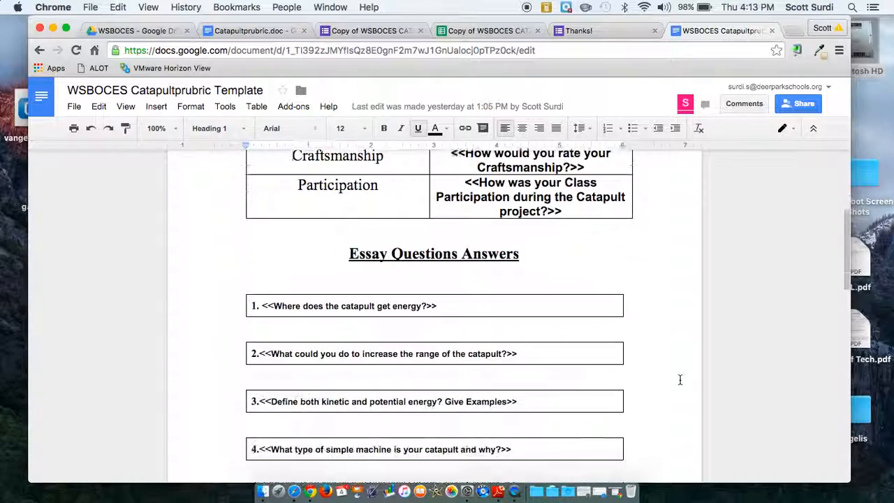
{"action": "scroll", "coordinate": [679, 379], "scroll_direction": "up", "scroll_amount": 2}
{"action": "scroll", "coordinate": [679, 379], "scroll_direction": "up", "scroll_amount": 5}
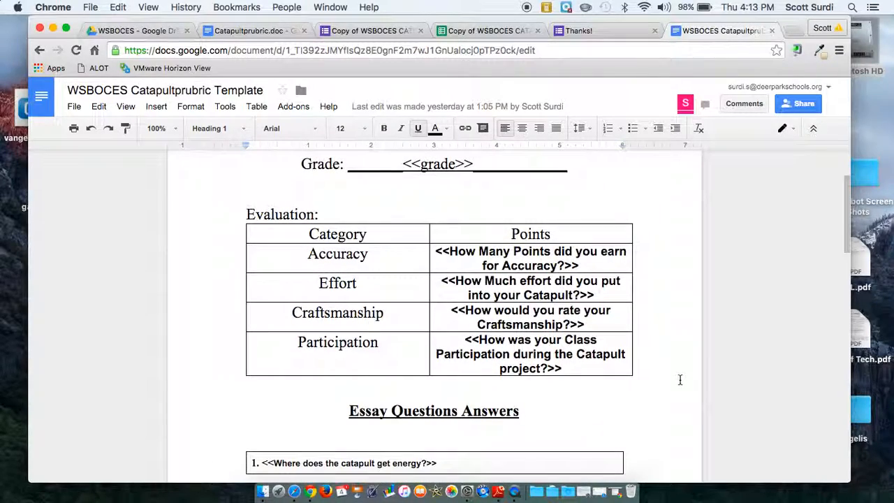
{"action": "scroll", "coordinate": [679, 379], "scroll_direction": "up", "scroll_amount": 3}
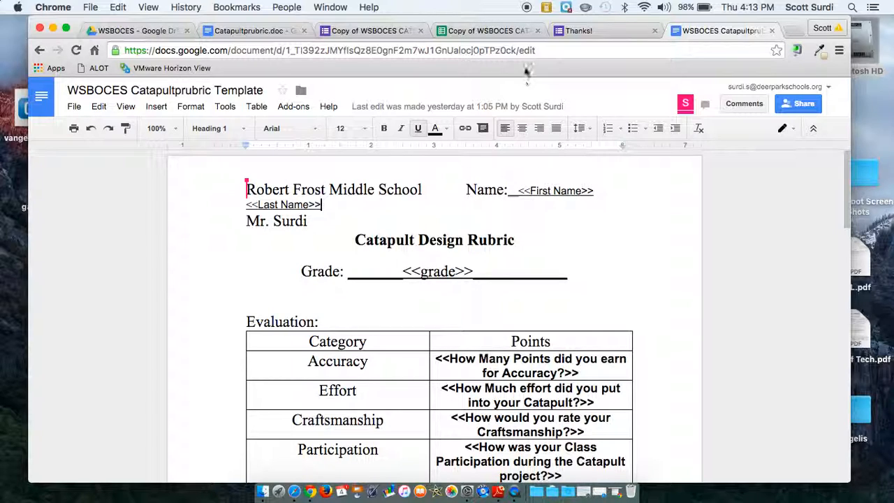
- Close the Copy of WSBOCES CATAPULT FORM editor and check the column headings in the response spreadsheet, including First Name
{"action": "left_click", "coordinate": [364, 30]}
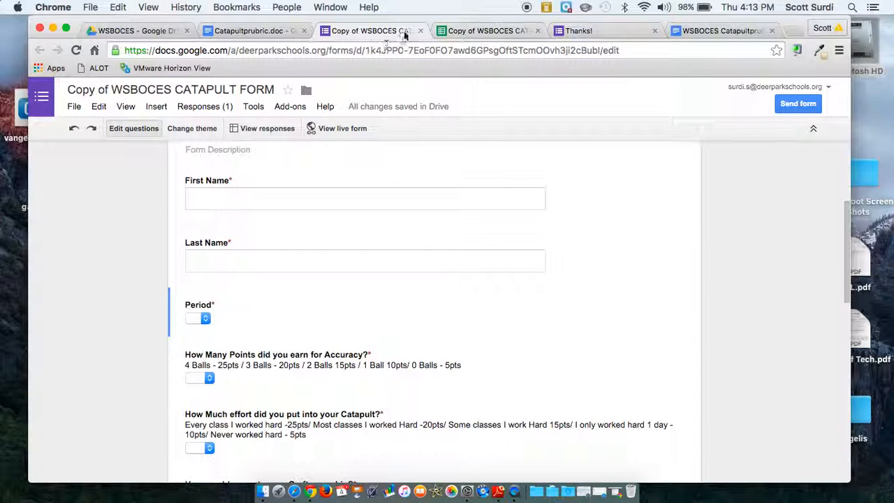
{"action": "left_click", "coordinate": [421, 33]}
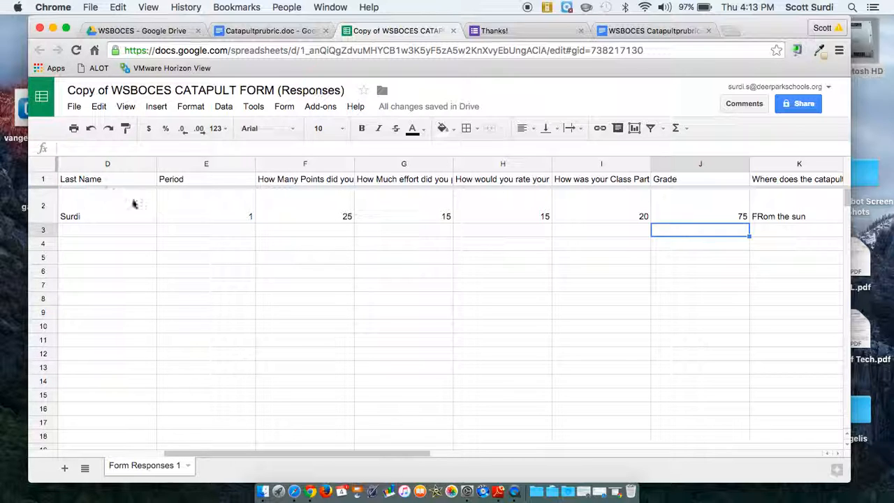
{"action": "scroll", "coordinate": [156, 205], "scroll_direction": "left", "scroll_amount": 5}
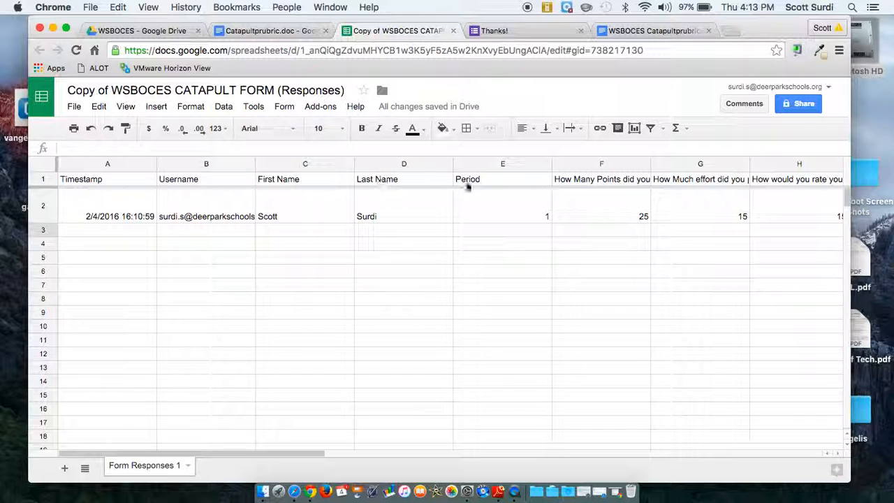
{"action": "scroll", "coordinate": [494, 184], "scroll_direction": "right", "scroll_amount": 5}
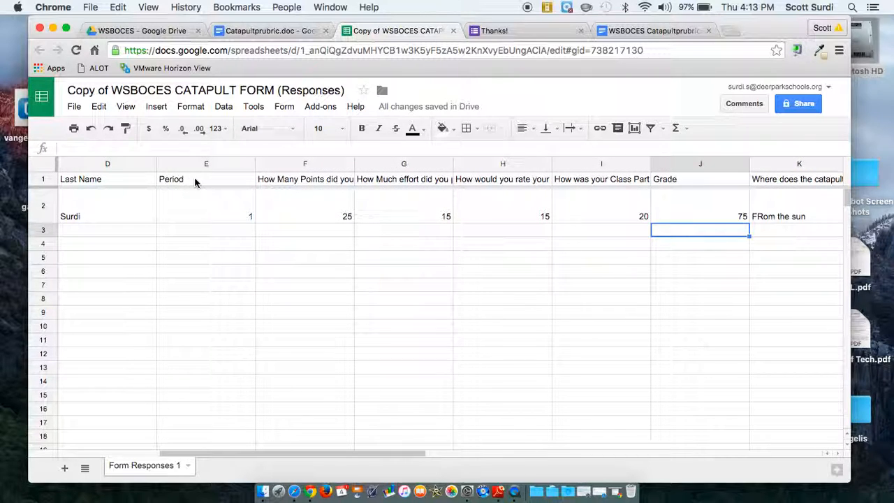
{"action": "scroll", "coordinate": [188, 179], "scroll_direction": "left", "scroll_amount": 5}
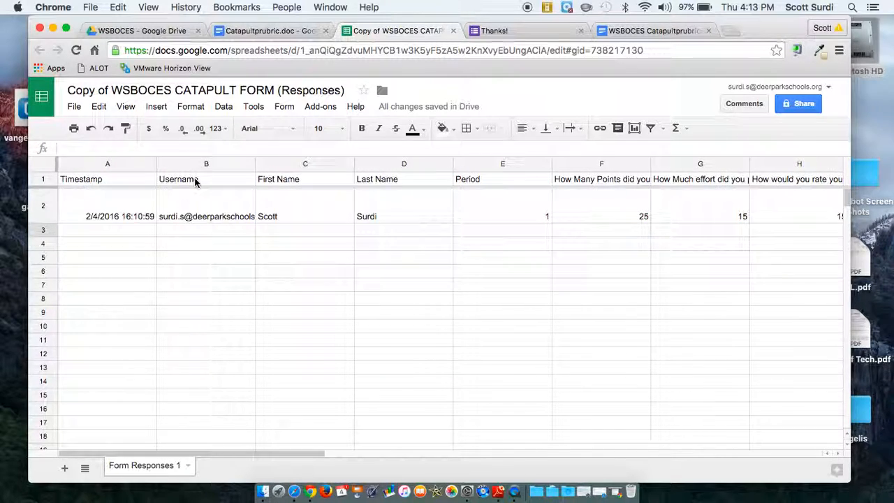
{"action": "left_click", "coordinate": [281, 181]}
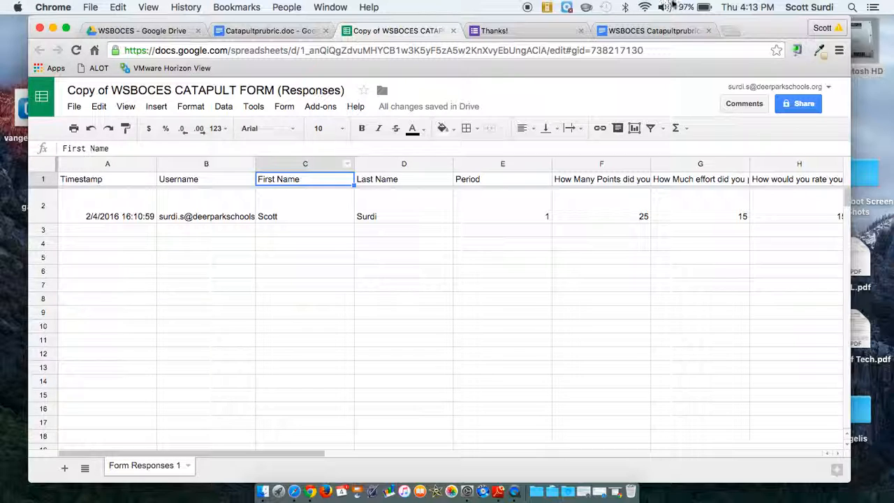
- Compare the rubric template's merge tags with the spreadsheet headings, down to the Photo of Catapult (extra credit) box
{"action": "left_click", "coordinate": [658, 31]}
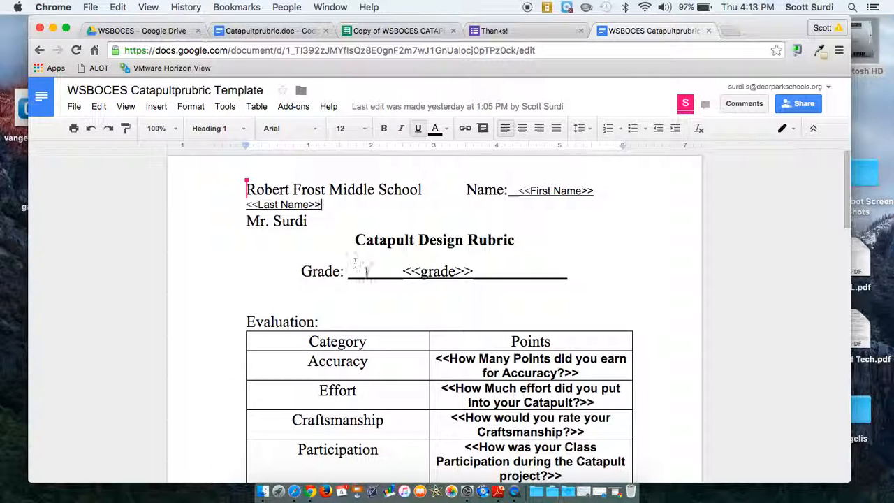
{"action": "scroll", "coordinate": [361, 315], "scroll_direction": "down", "scroll_amount": 10}
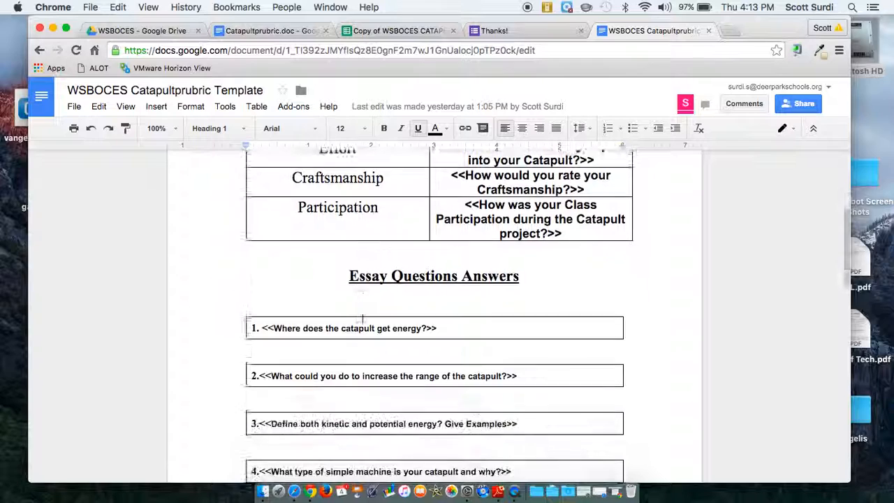
{"action": "scroll", "coordinate": [361, 315], "scroll_direction": "down", "scroll_amount": 5}
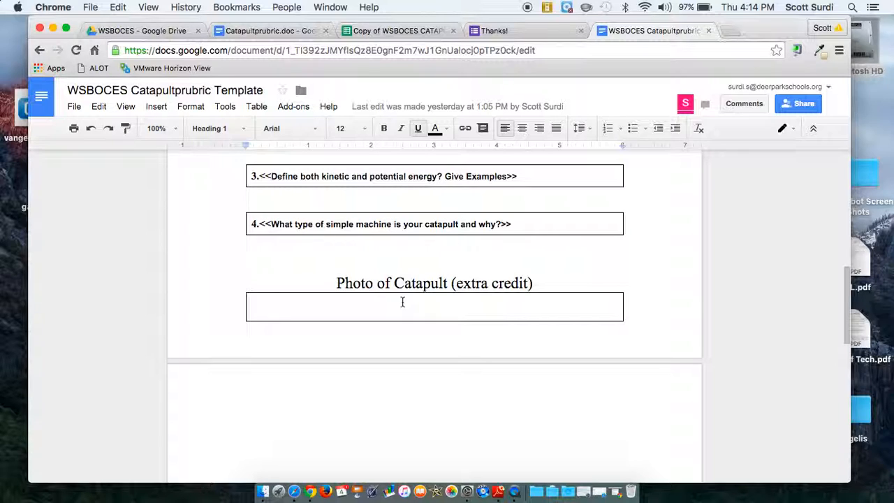
{"action": "scroll", "coordinate": [403, 302], "scroll_direction": "up", "scroll_amount": 15}
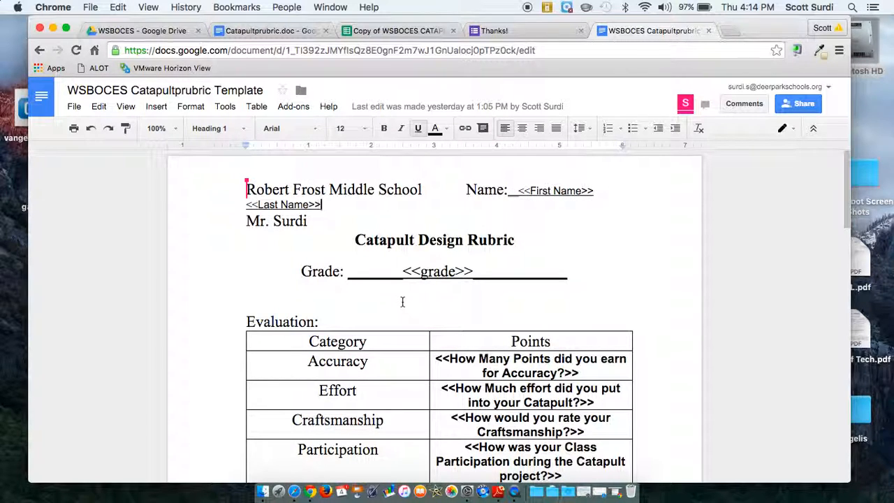
- Launch the autoCrat add-on from the response spreadsheet and start a new merge job
{"action": "left_click", "coordinate": [392, 30]}
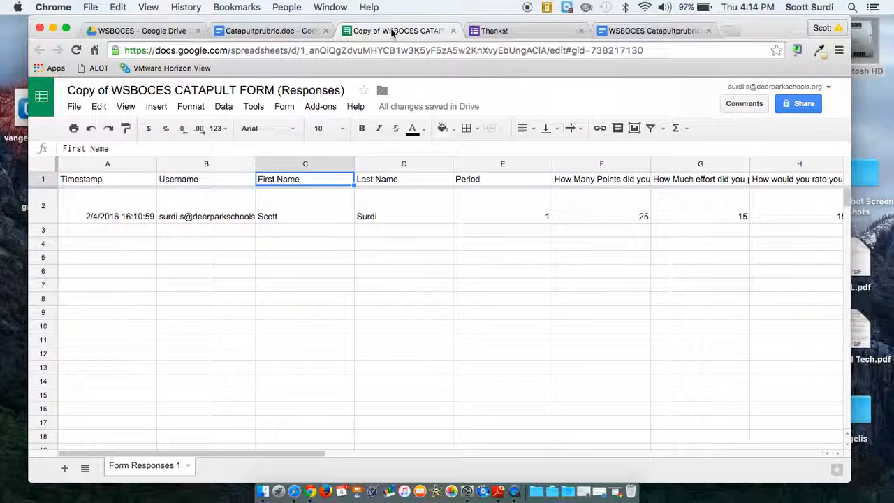
{"action": "left_click", "coordinate": [328, 108]}
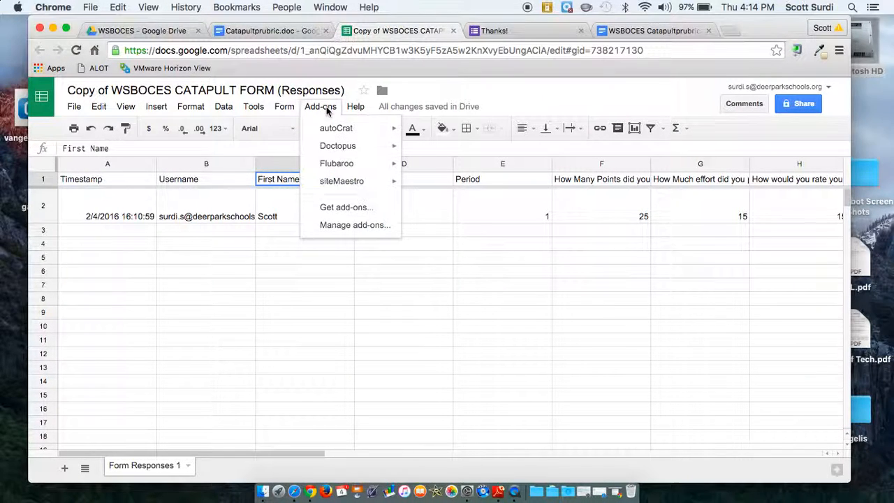
{"action": "mouse_move", "coordinate": [334, 133]}
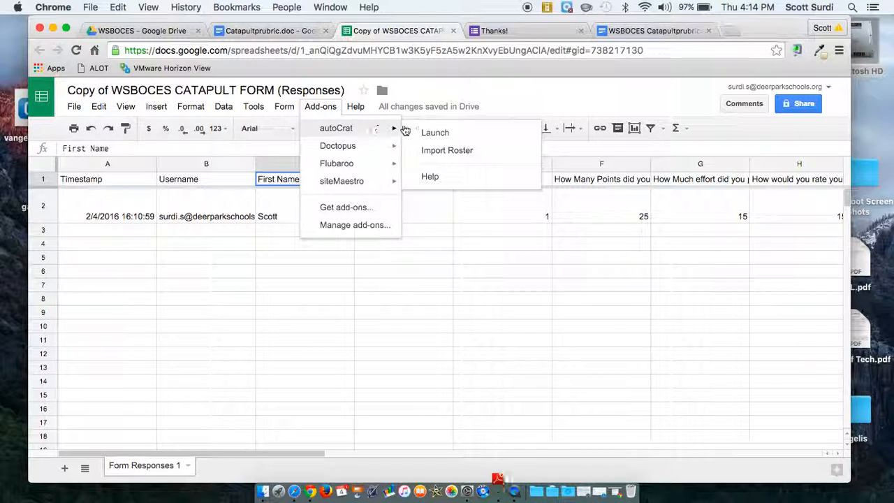
{"action": "left_click", "coordinate": [436, 133]}
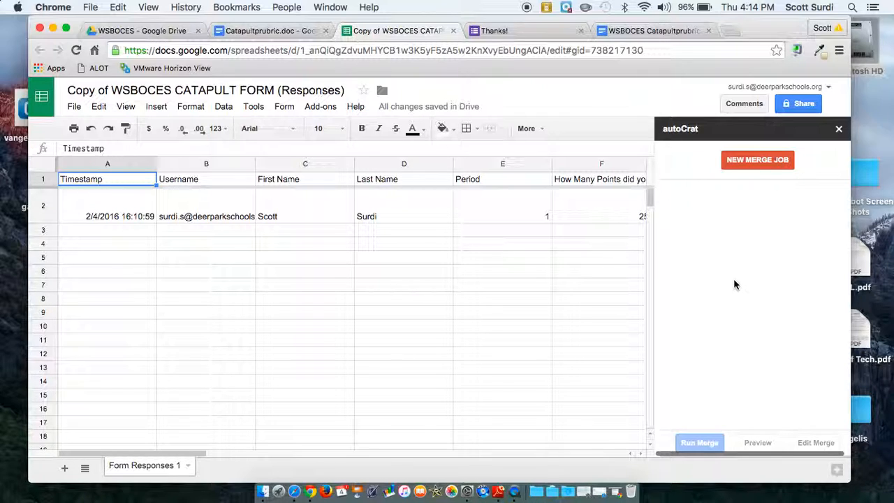
{"action": "left_click", "coordinate": [748, 160]}
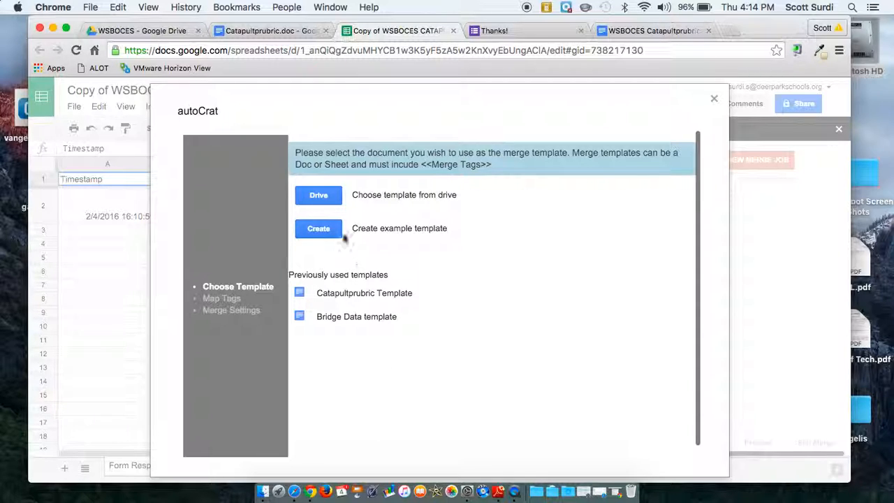
- Choose the WSBOCES Catapultprubric Template document from the WSBOCES Drive folder as the merge template, and snooze the calendar reminder
{"action": "left_click", "coordinate": [320, 196]}
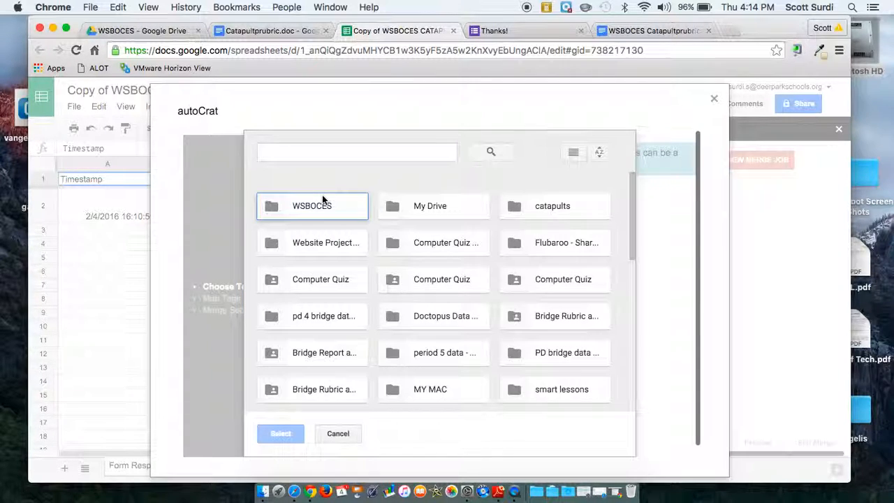
{"action": "double_click", "coordinate": [309, 206]}
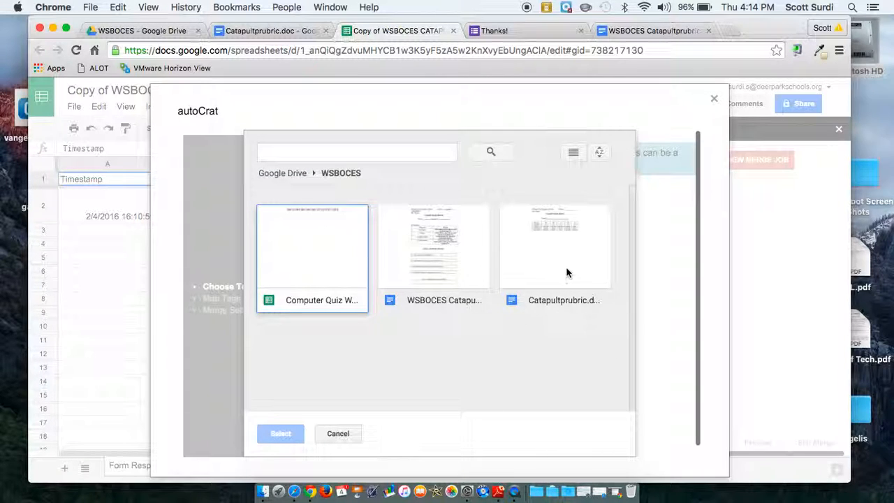
{"action": "left_click", "coordinate": [466, 264]}
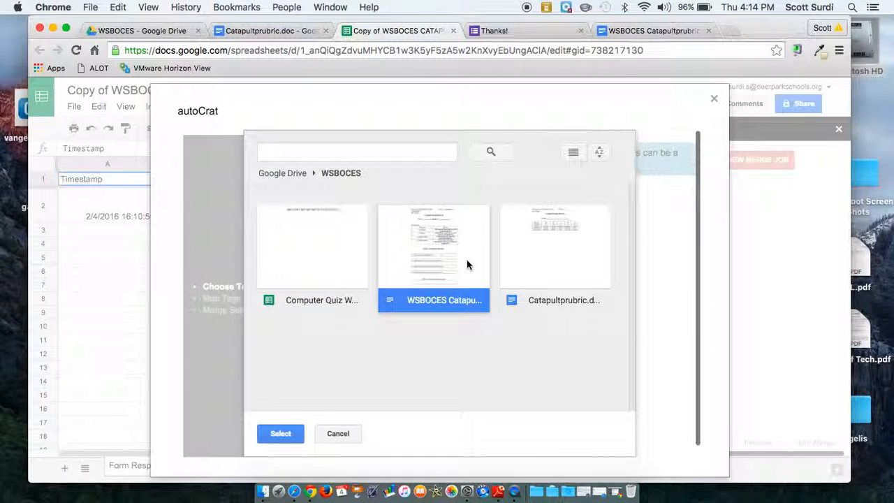
{"action": "left_click", "coordinate": [276, 436]}
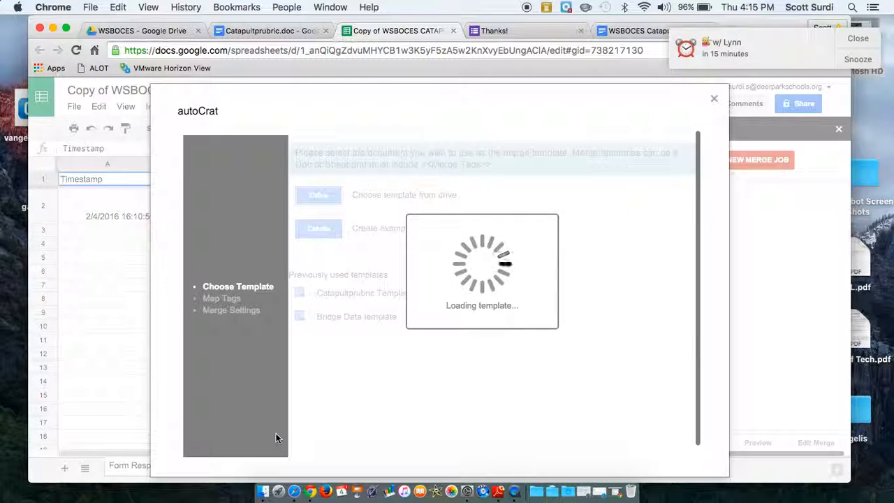
{"action": "left_click", "coordinate": [854, 60]}
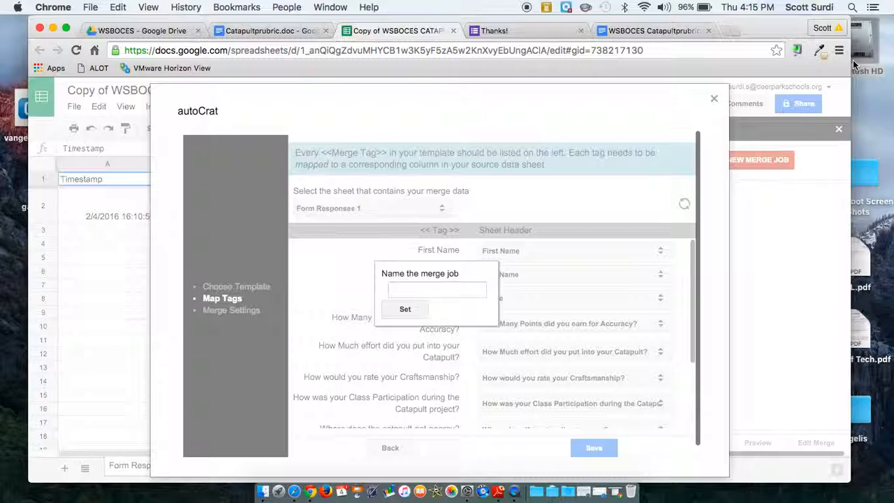
- Name the merge job WSBOCES, check how the template tags map to the Form Responses 1 headers, and save the mapping
{"action": "left_click", "coordinate": [398, 289]}
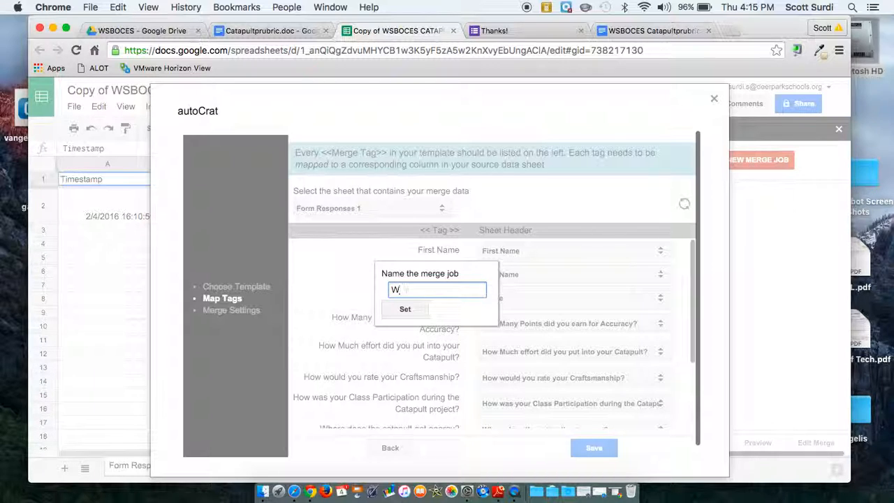
{"action": "type", "text": "WSBOCES"}
{"action": "left_click", "coordinate": [408, 310]}
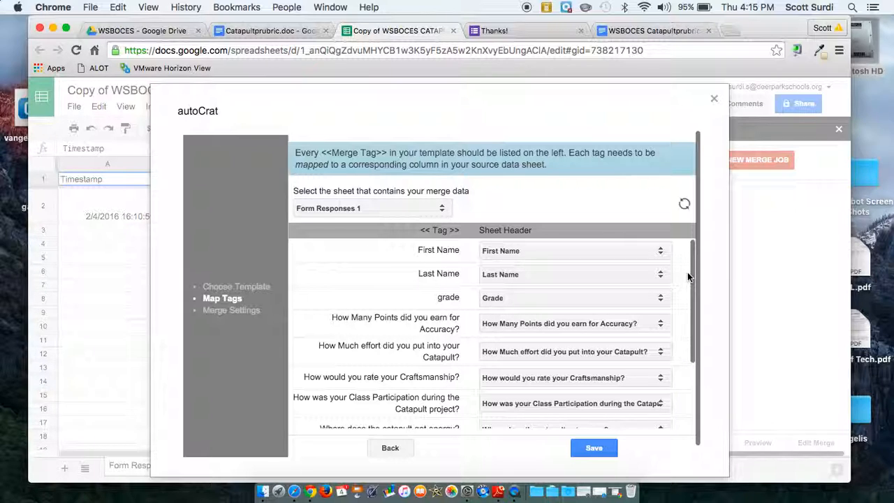
{"action": "scroll", "coordinate": [682, 269], "scroll_direction": "down", "scroll_amount": 5}
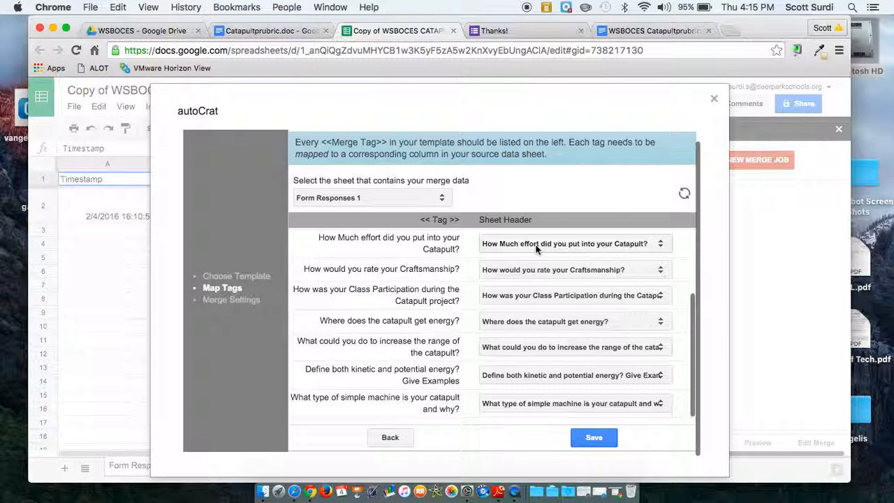
{"action": "left_click", "coordinate": [592, 439]}
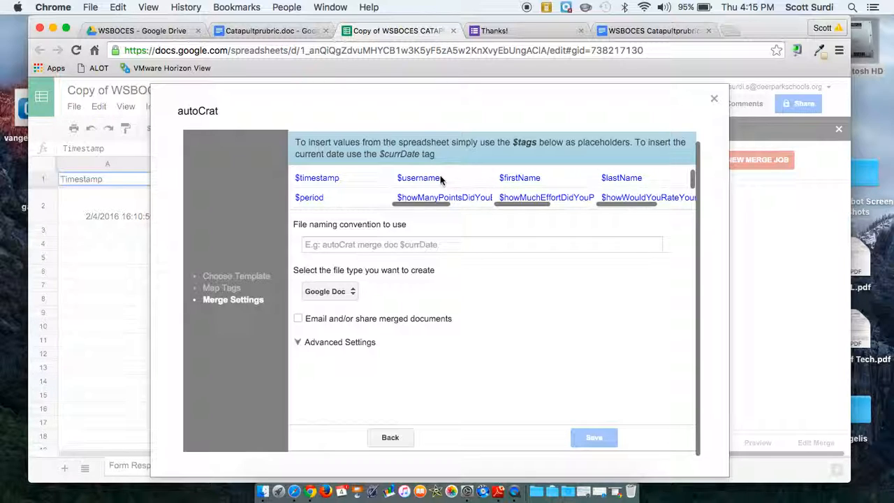
- Set the file naming convention of the merged documents to the $username tag
{"action": "left_click_drag", "start_coordinate": [441, 179], "coordinate": [385, 176]}
{"action": "key", "text": "super+c"}
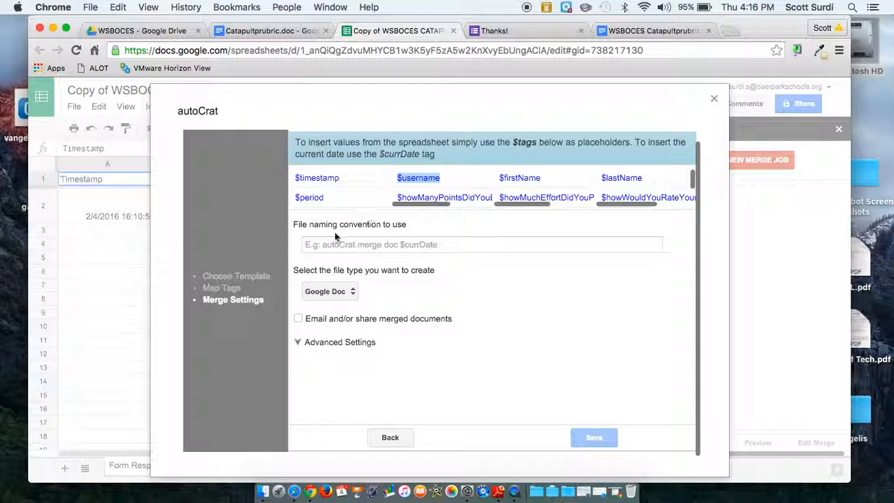
{"action": "left_click", "coordinate": [315, 245]}
{"action": "key", "text": "super+v"}
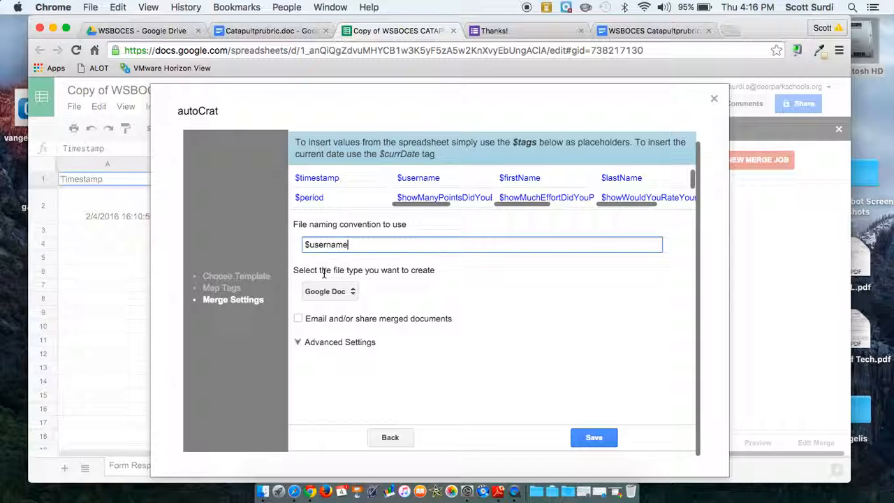
- Turn on emailing and sharing of the merged documents, with $username as the recipient
{"action": "left_click", "coordinate": [298, 318]}
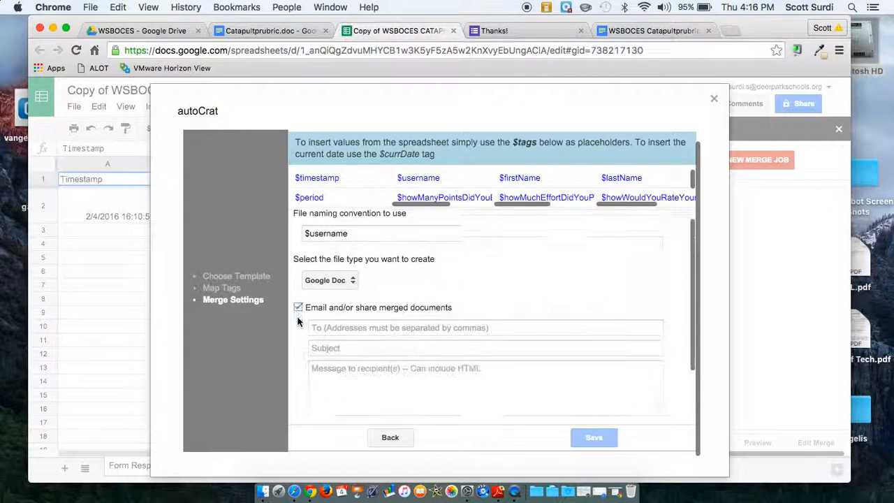
{"action": "scroll", "coordinate": [300, 314], "scroll_direction": "down", "scroll_amount": 2}
{"action": "left_click", "coordinate": [332, 268]}
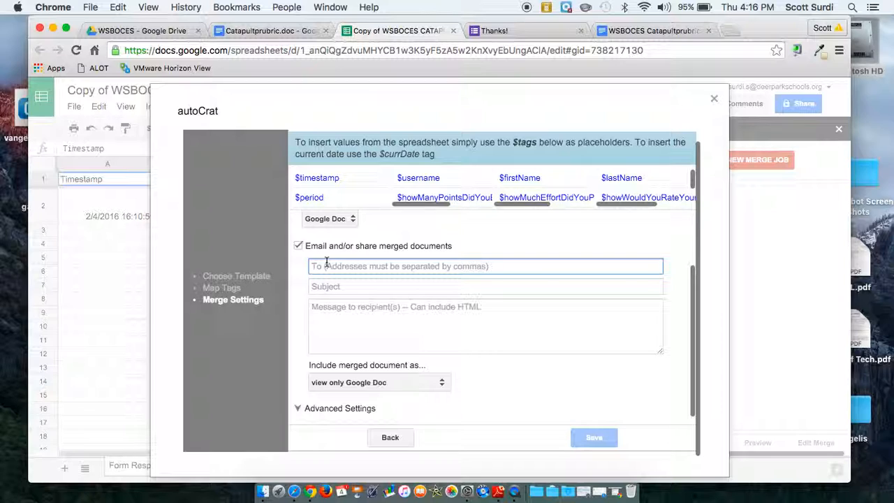
{"action": "type", "text": "$username"}
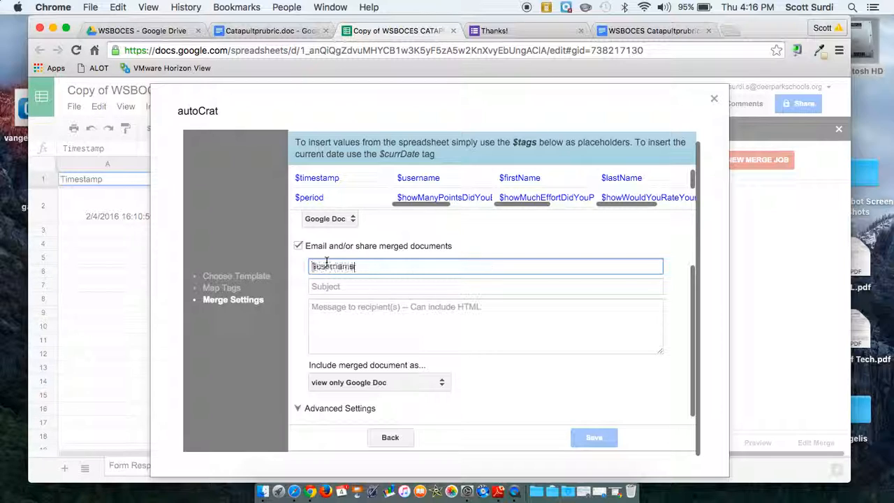
- Give the email the subject "Catapult Rubric" and the message "Here is your rubric"
{"action": "left_click", "coordinate": [324, 287]}
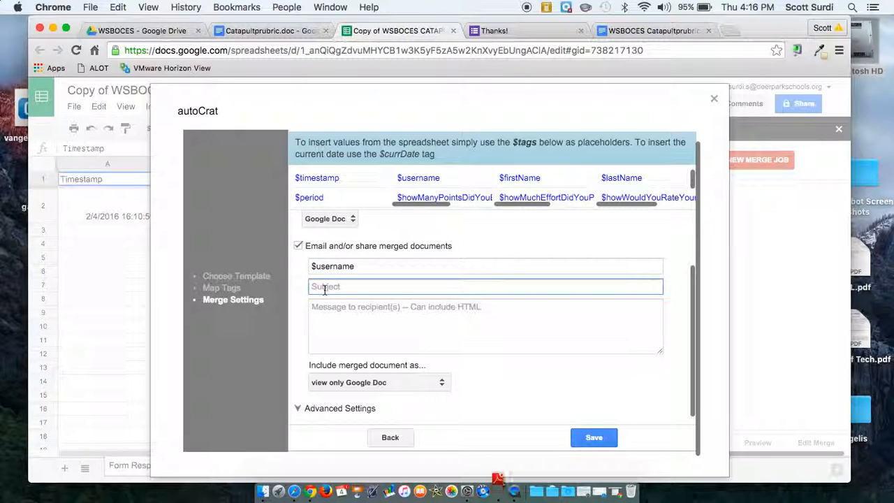
{"action": "type", "text": "Catapult Rubric"}
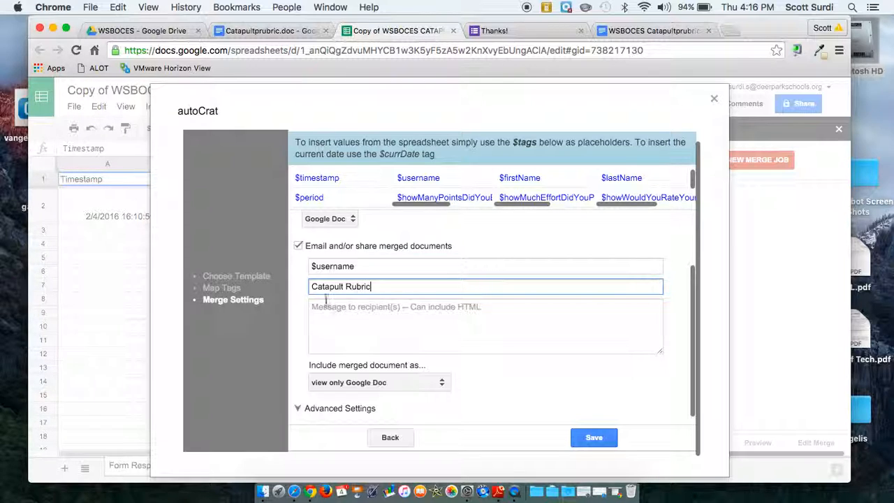
{"action": "left_click", "coordinate": [327, 315]}
{"action": "type", "text": "He"}
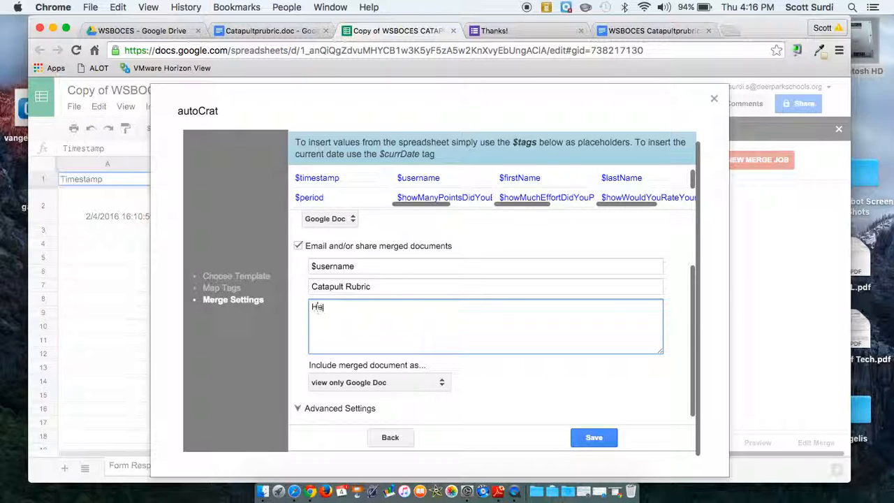
{"action": "type", "text": "re is your rubric"}
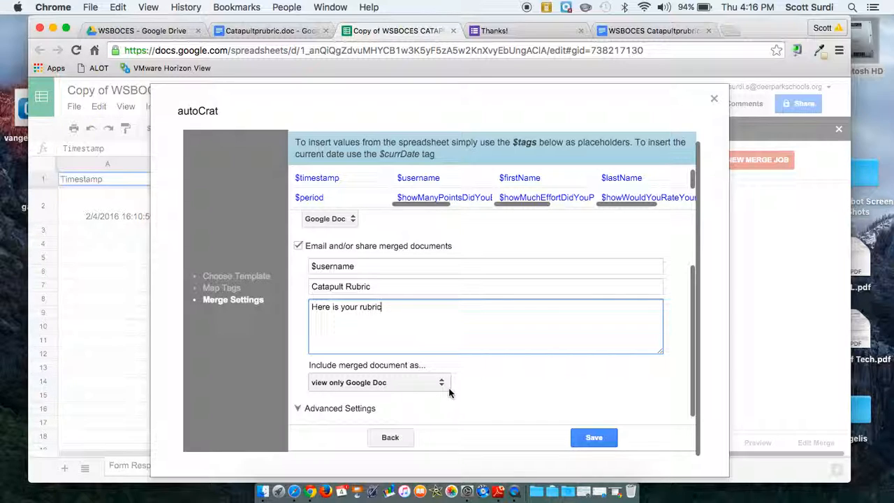
- Include the merged document as an editable Google Doc and save the merge settings
{"action": "left_click", "coordinate": [441, 388]}
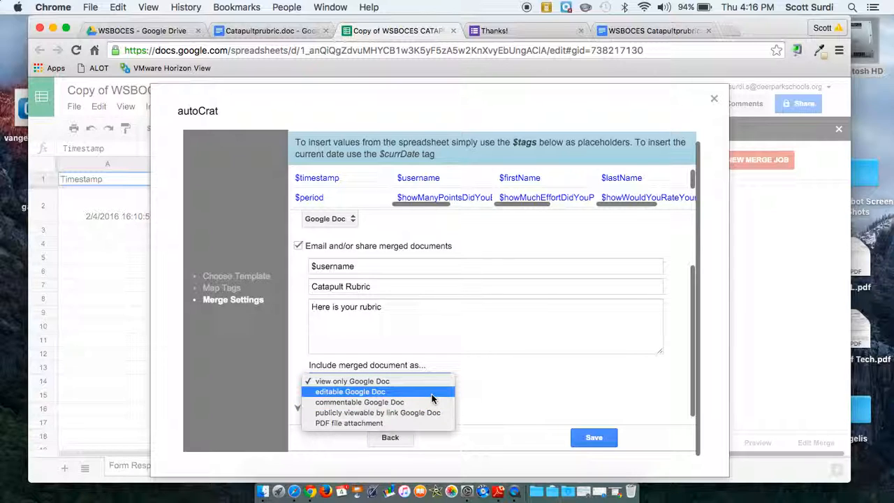
{"action": "left_click", "coordinate": [431, 395]}
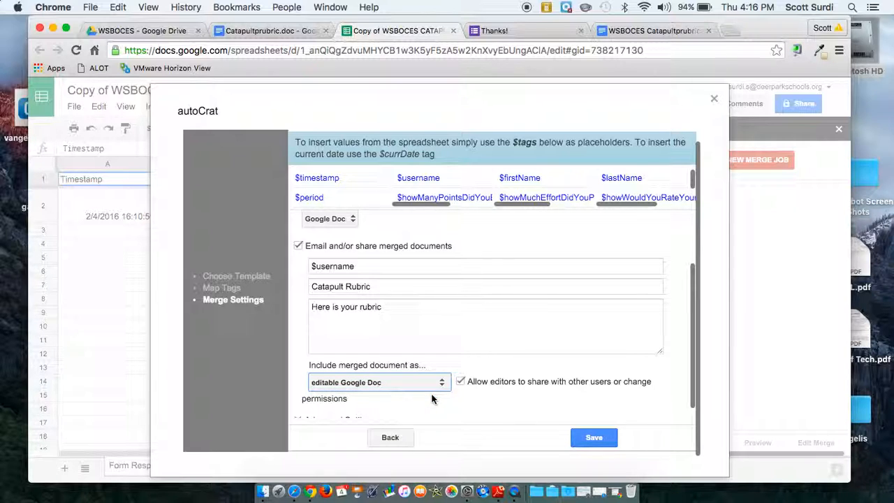
{"action": "left_click", "coordinate": [593, 438]}
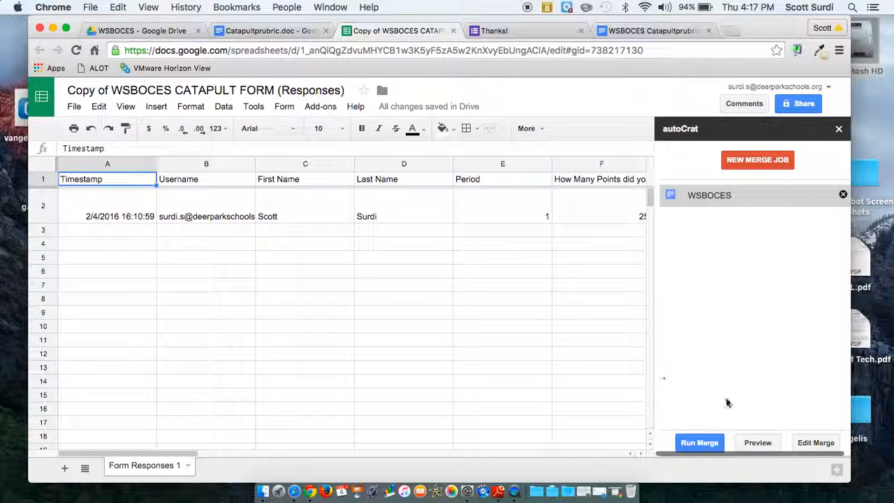
- Preview the WSBOCES merge, examine the rubric from the name and grade down to the essay answers and photo box, and close autoCrat
{"action": "left_click", "coordinate": [760, 443]}
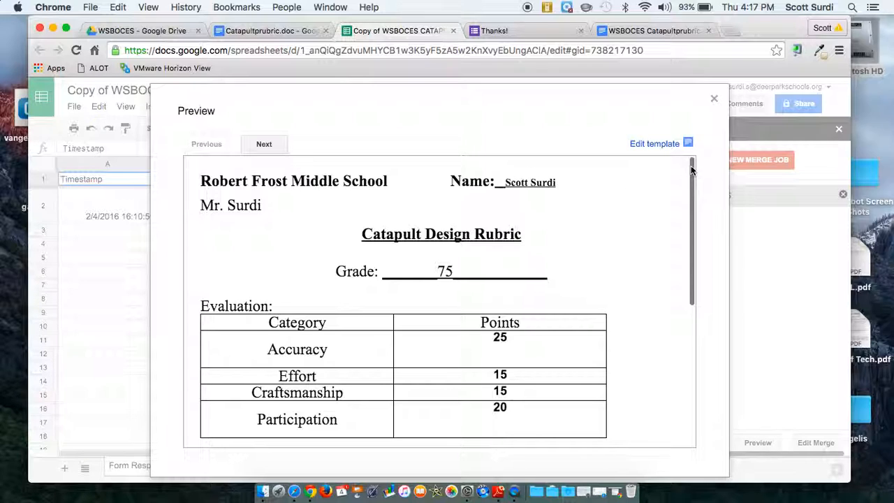
{"action": "left_click_drag", "start_coordinate": [691, 169], "coordinate": [687, 238]}
{"action": "scroll", "coordinate": [584, 241], "scroll_direction": "down", "scroll_amount": 3}
{"action": "scroll", "coordinate": [583, 241], "scroll_direction": "up", "scroll_amount": 2}
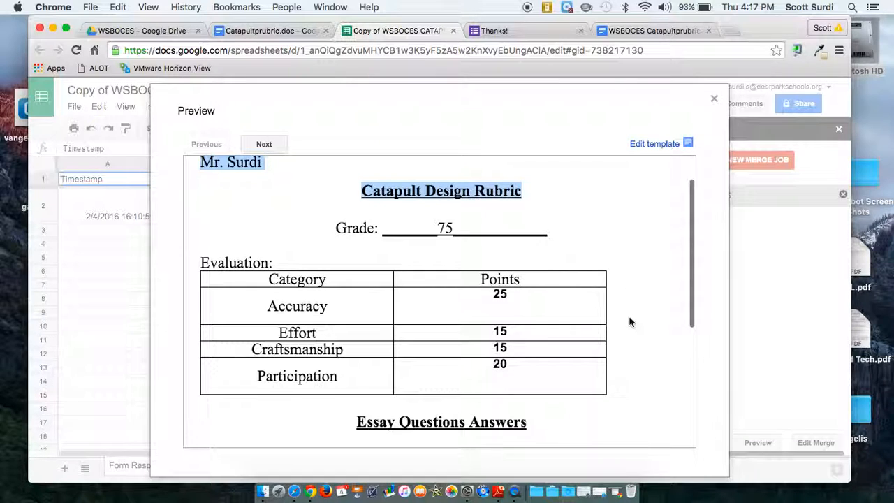
{"action": "scroll", "coordinate": [631, 319], "scroll_direction": "down", "scroll_amount": 4}
{"action": "scroll", "coordinate": [630, 322], "scroll_direction": "down", "scroll_amount": 3}
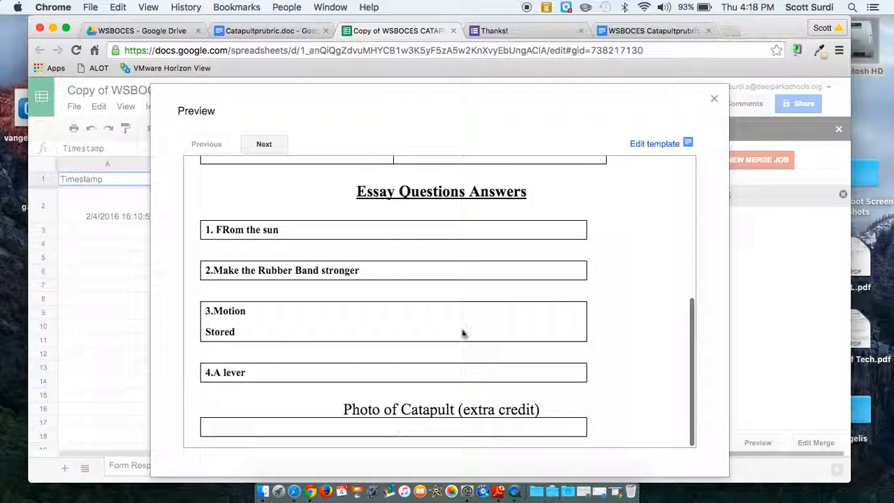
{"action": "left_click", "coordinate": [715, 100]}
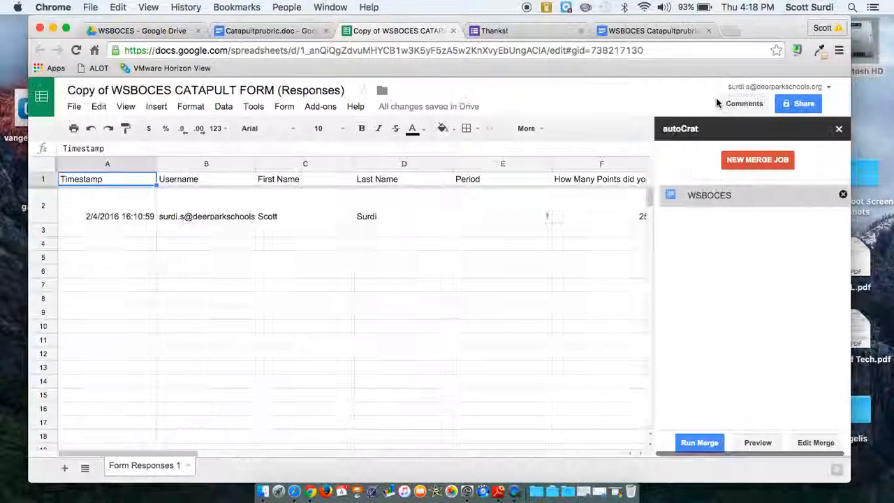
{"action": "left_click", "coordinate": [838, 130]}
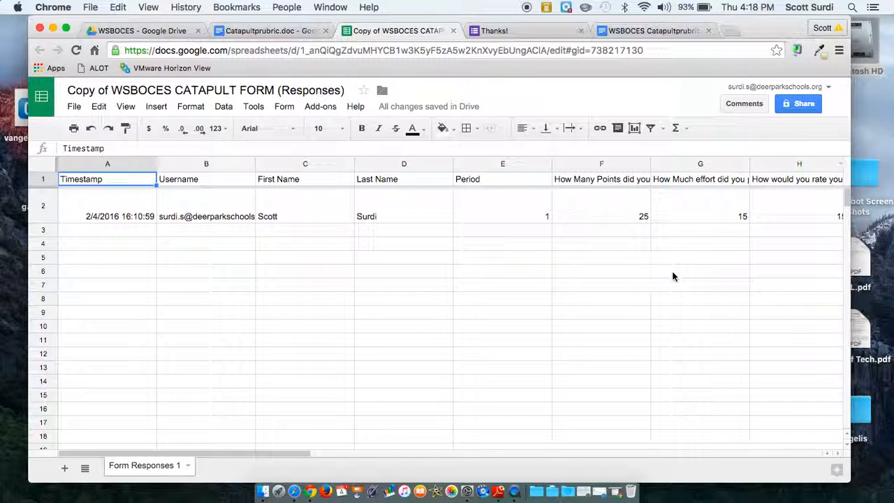